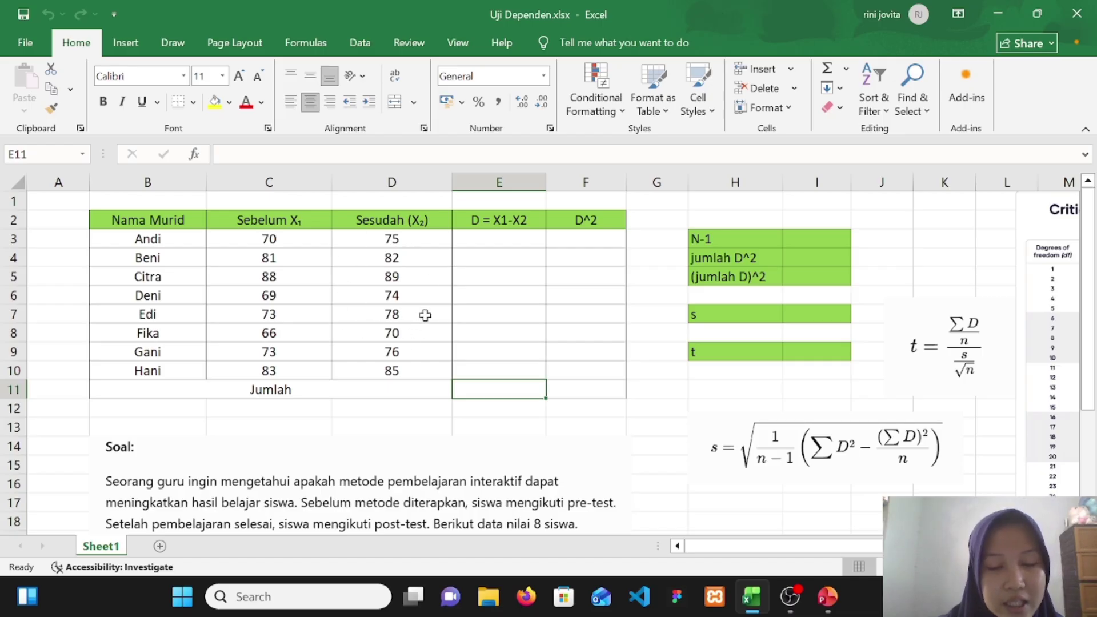
Step: Calculate the D = X1-X2 column with the formula =C3-D3 in E3 and fill it down through E10
{"action": "left_click", "coordinate": [506, 241]}
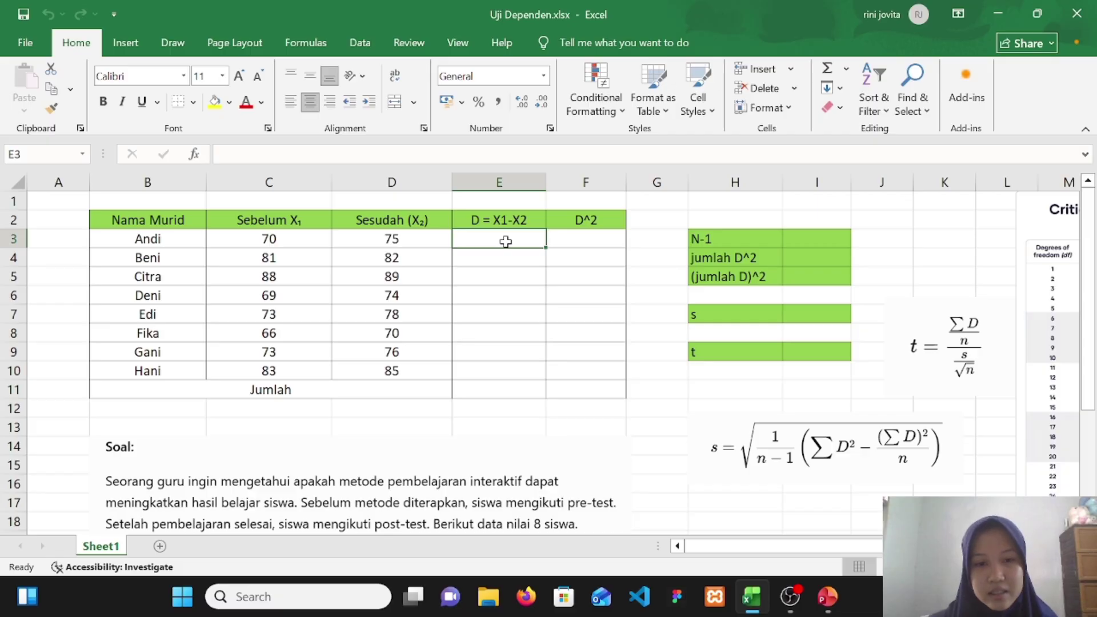
{"action": "type", "text": "="}
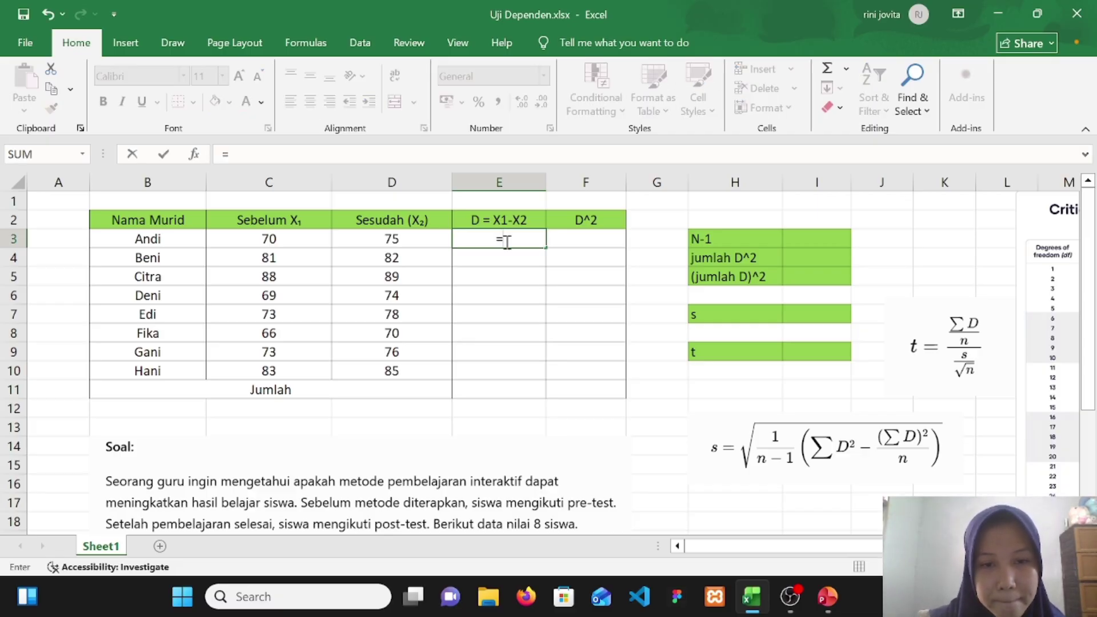
{"action": "left_click", "coordinate": [303, 240]}
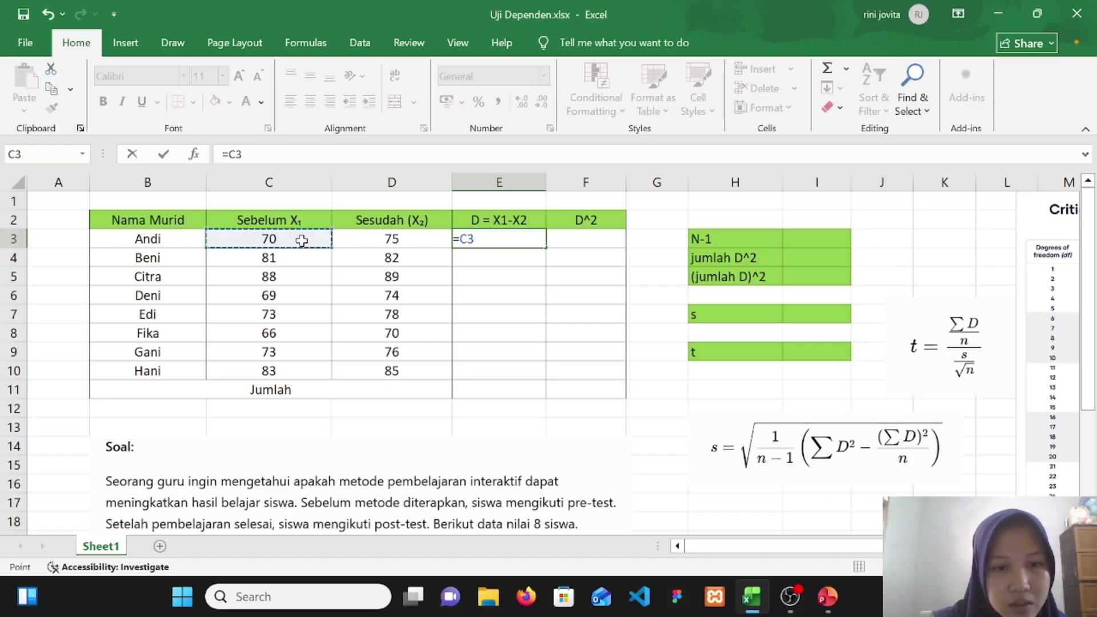
{"action": "type", "text": "-"}
{"action": "left_click", "coordinate": [374, 236]}
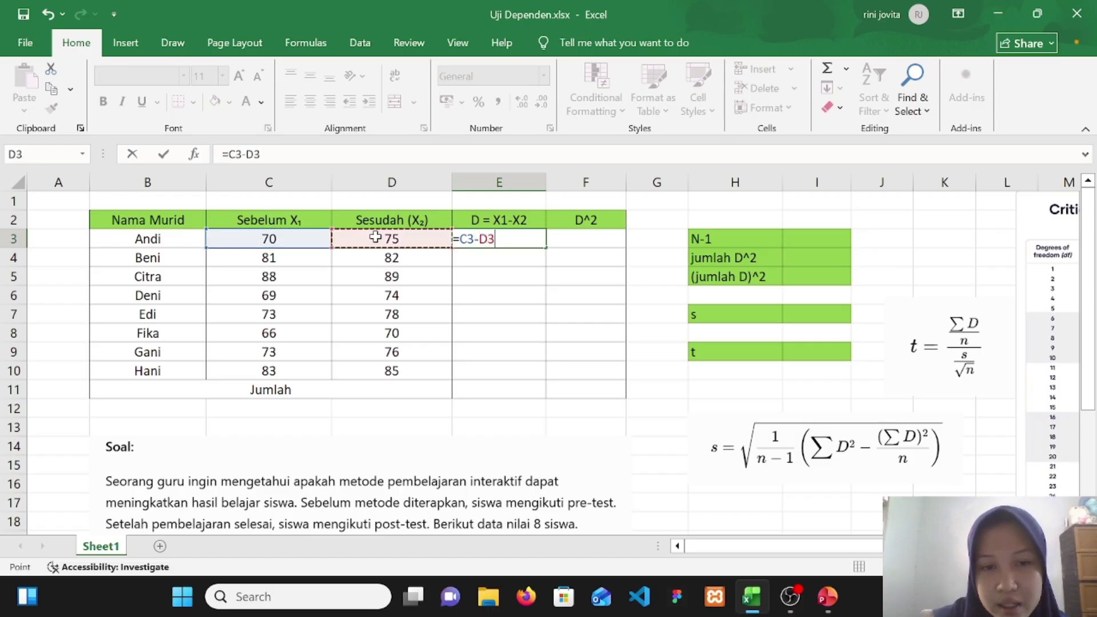
{"action": "key", "text": "Return"}
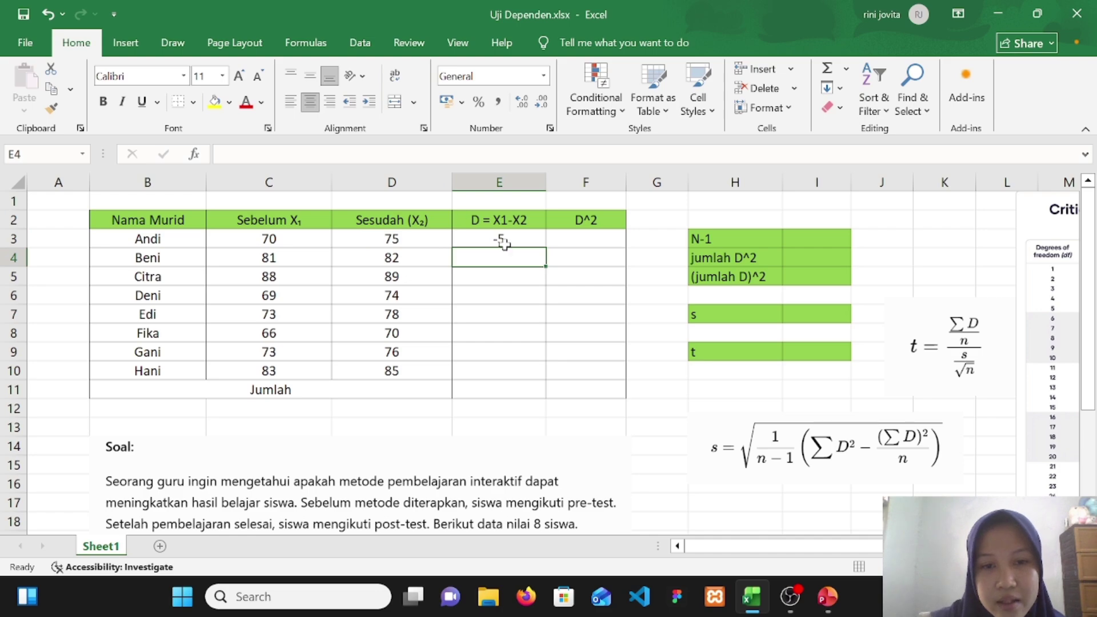
{"action": "left_click", "coordinate": [511, 238]}
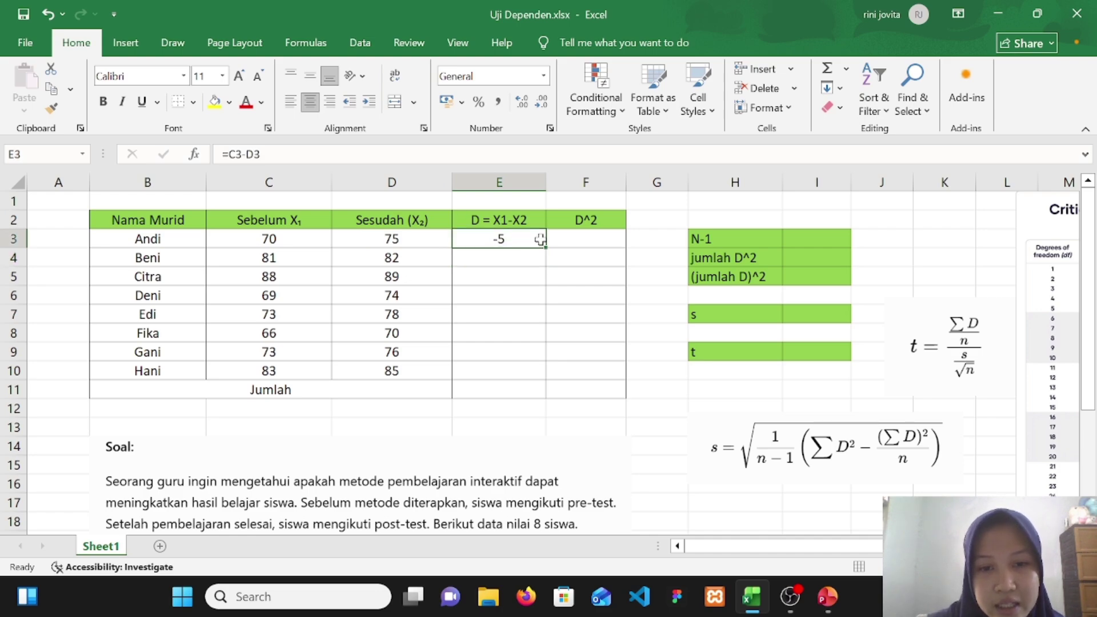
{"action": "left_click_drag", "start_coordinate": [546, 245], "coordinate": [554, 380]}
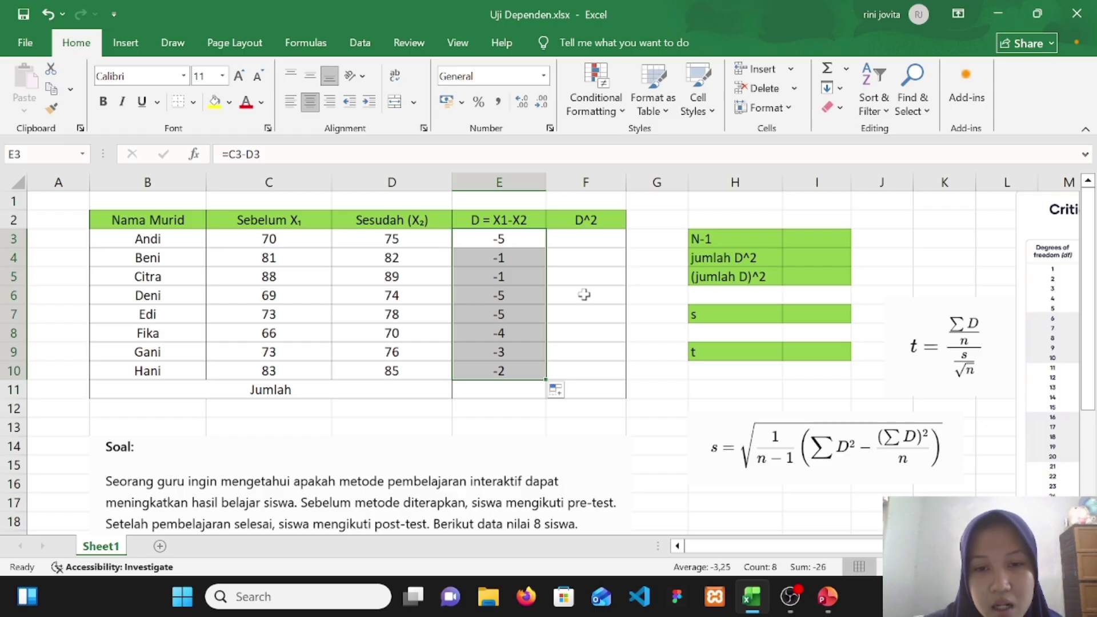
Step: Calculate the D^2 column with the formula =E3^2 in F3 and fill it down through F10
{"action": "left_click", "coordinate": [593, 244]}
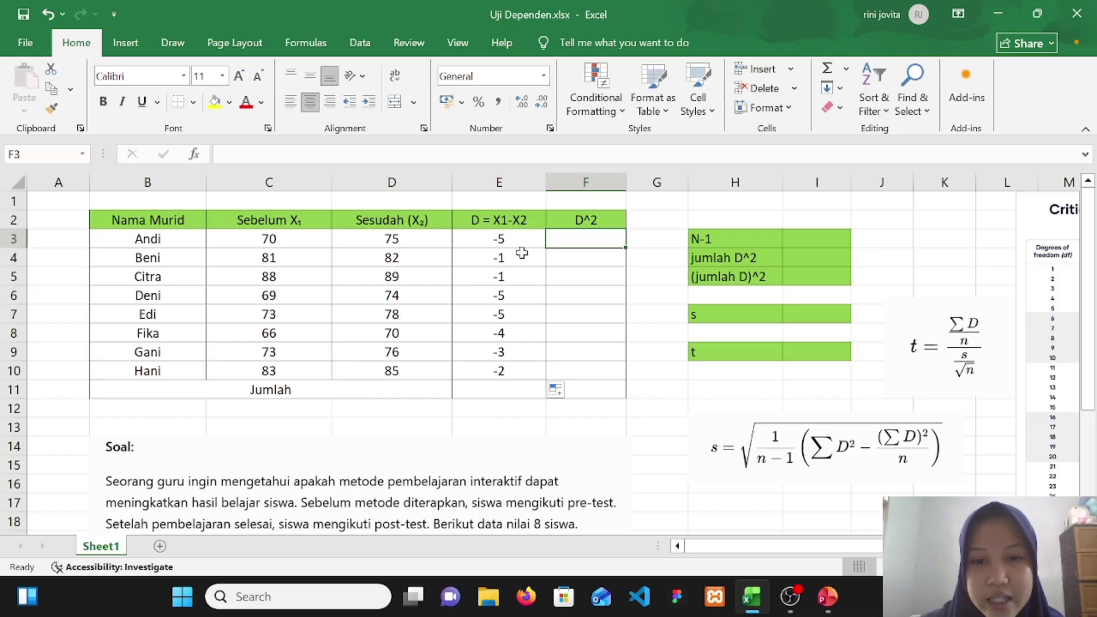
{"action": "double_click", "coordinate": [577, 239]}
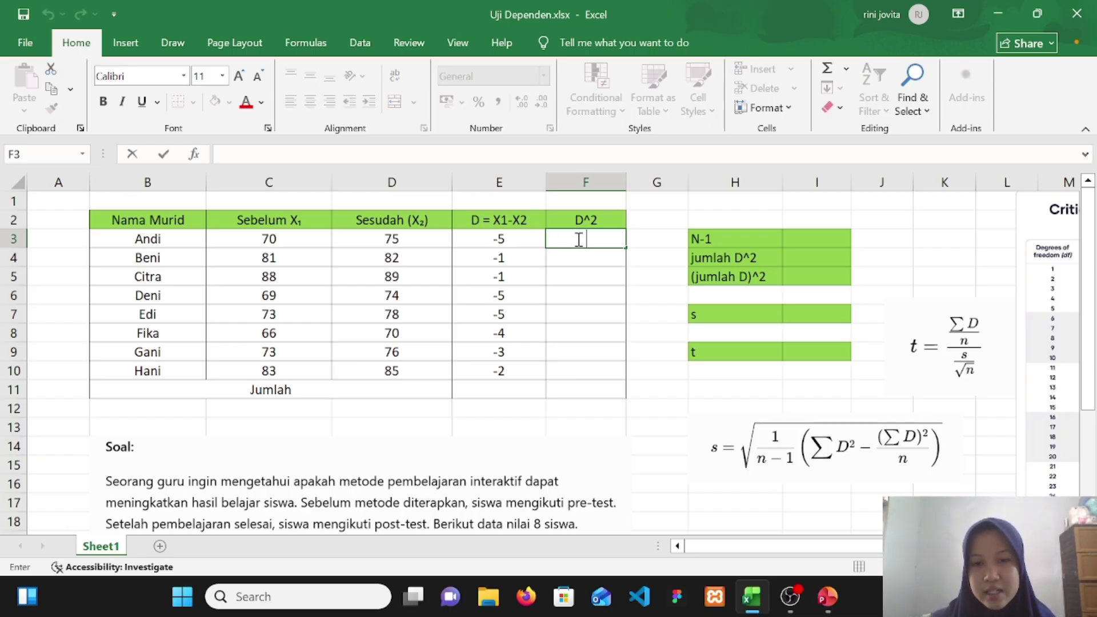
{"action": "type", "text": "="}
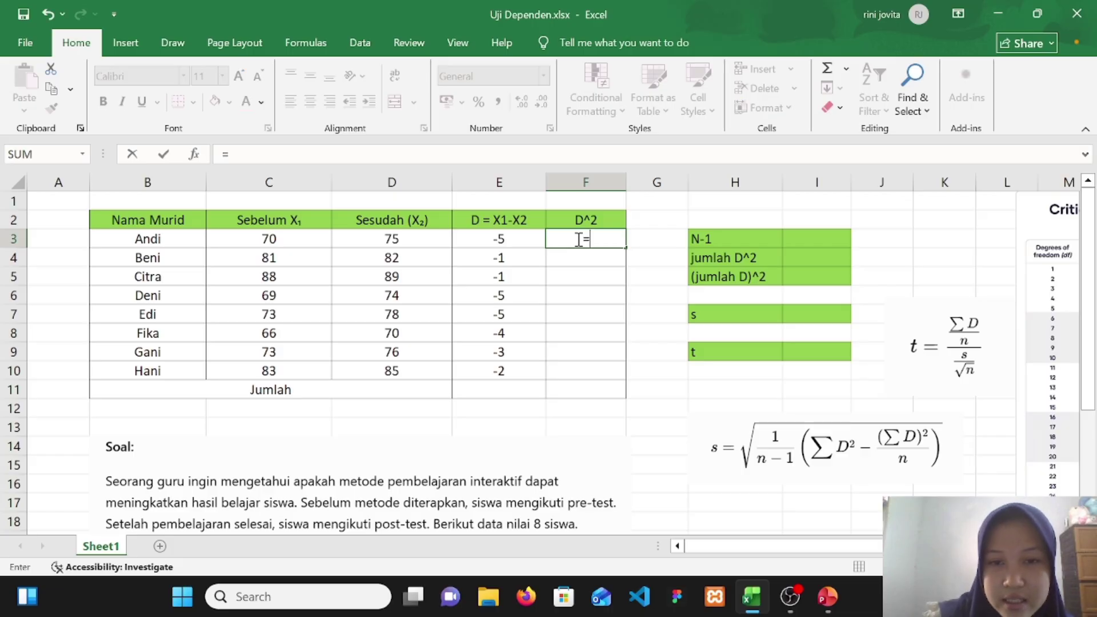
{"action": "left_click", "coordinate": [516, 240]}
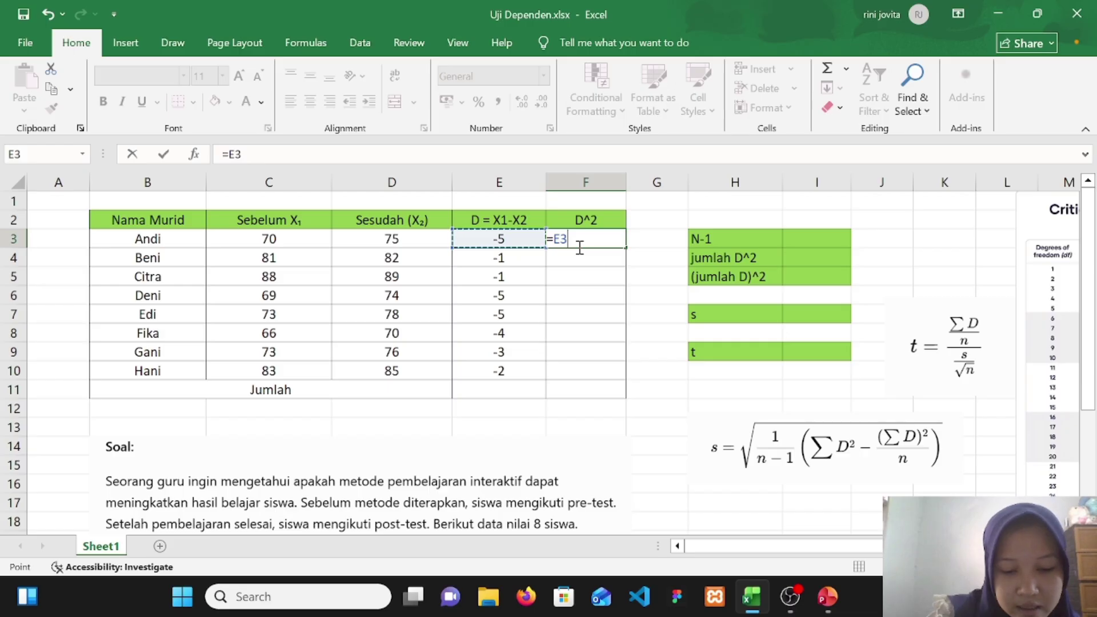
{"action": "type", "text": "^2"}
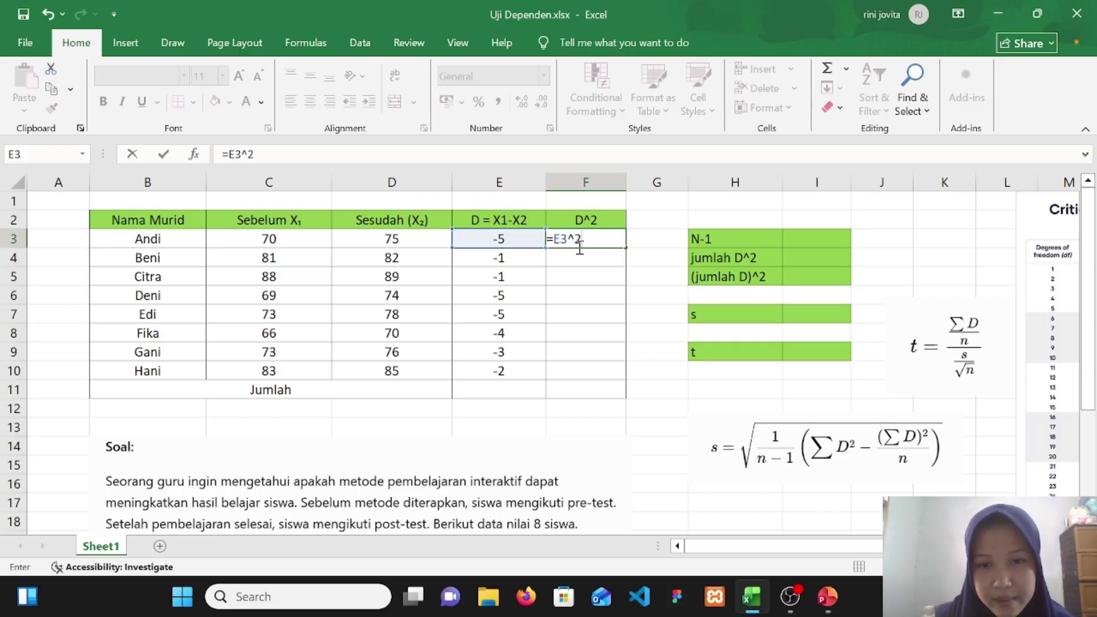
{"action": "key", "text": "Return"}
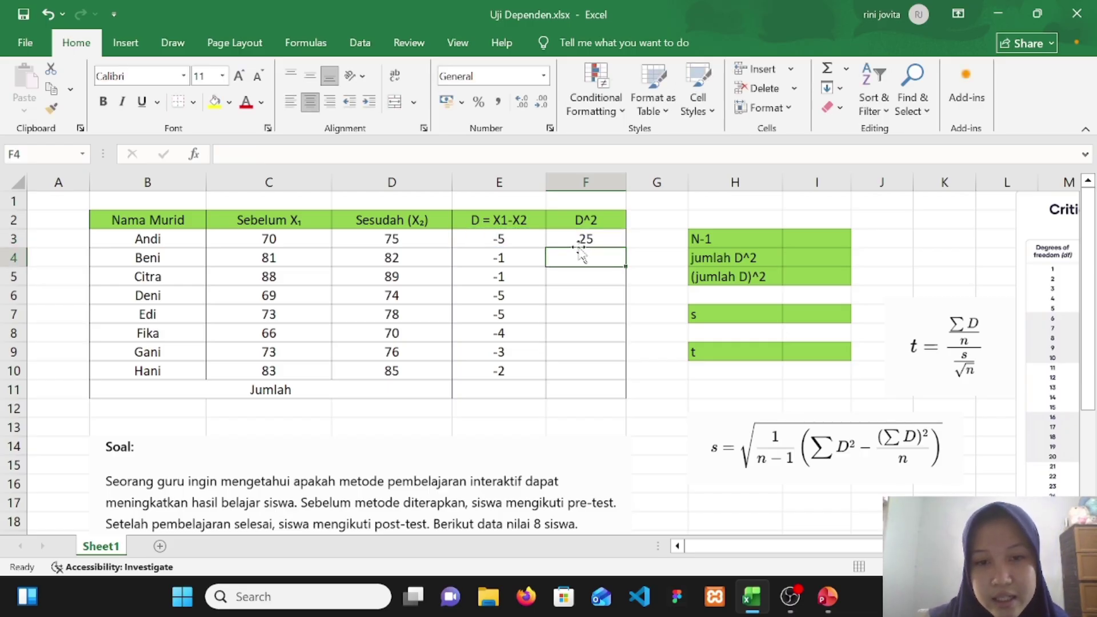
{"action": "left_click", "coordinate": [610, 232]}
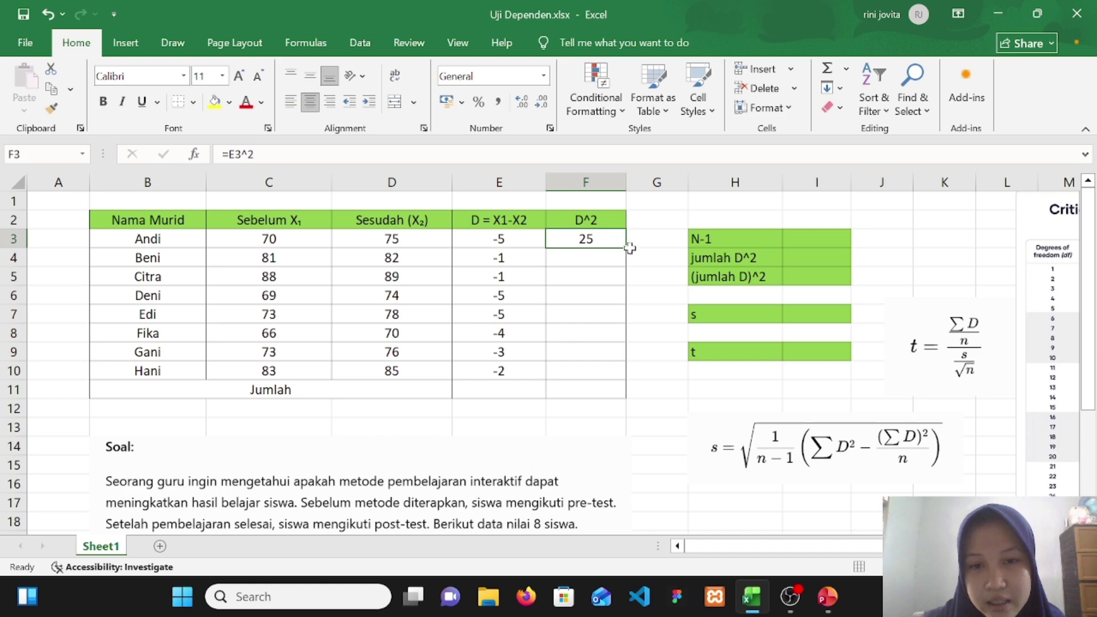
{"action": "left_click_drag", "start_coordinate": [627, 249], "coordinate": [633, 372]}
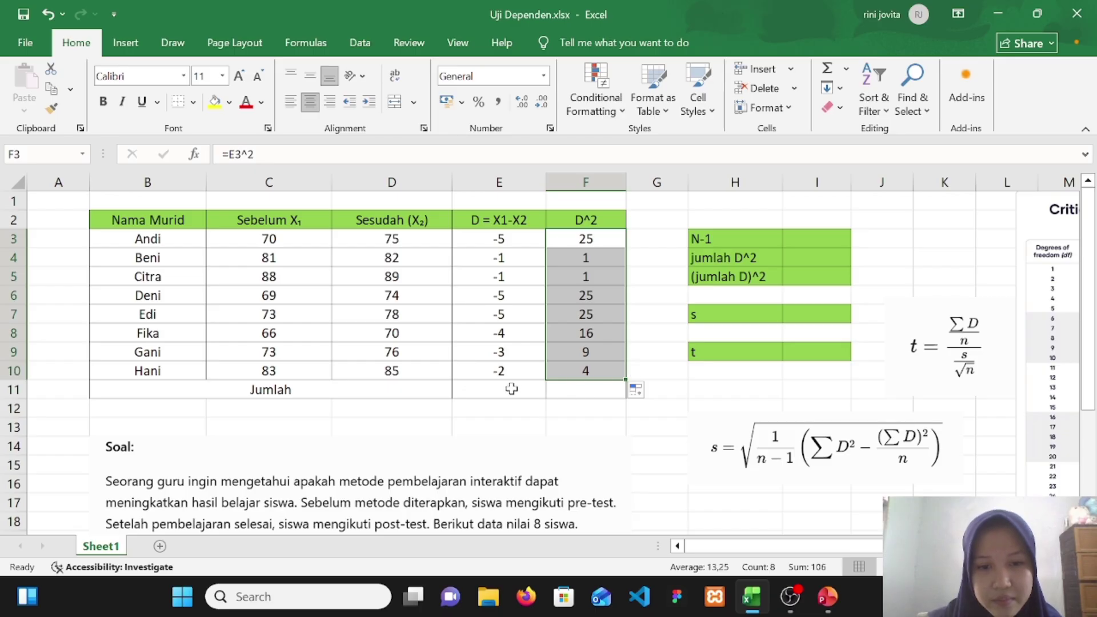
Step: Total the D column in the Jumlah row by summing E3:E10 with SUM in E11
{"action": "left_click", "coordinate": [508, 389]}
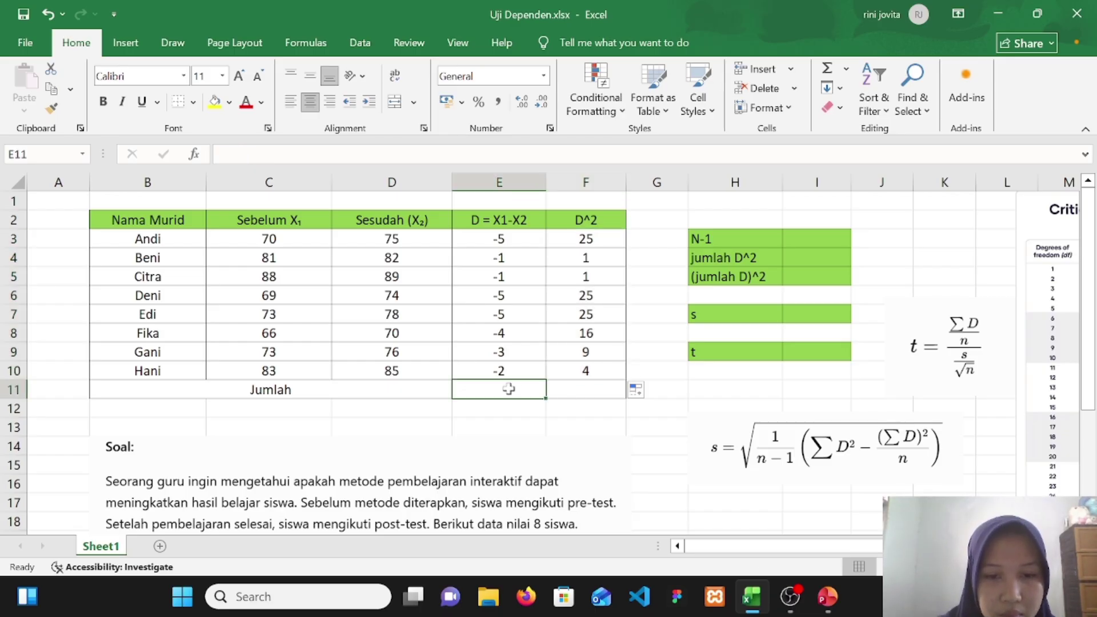
{"action": "scroll", "coordinate": [508, 389], "scroll_direction": "down", "scroll_amount": 2}
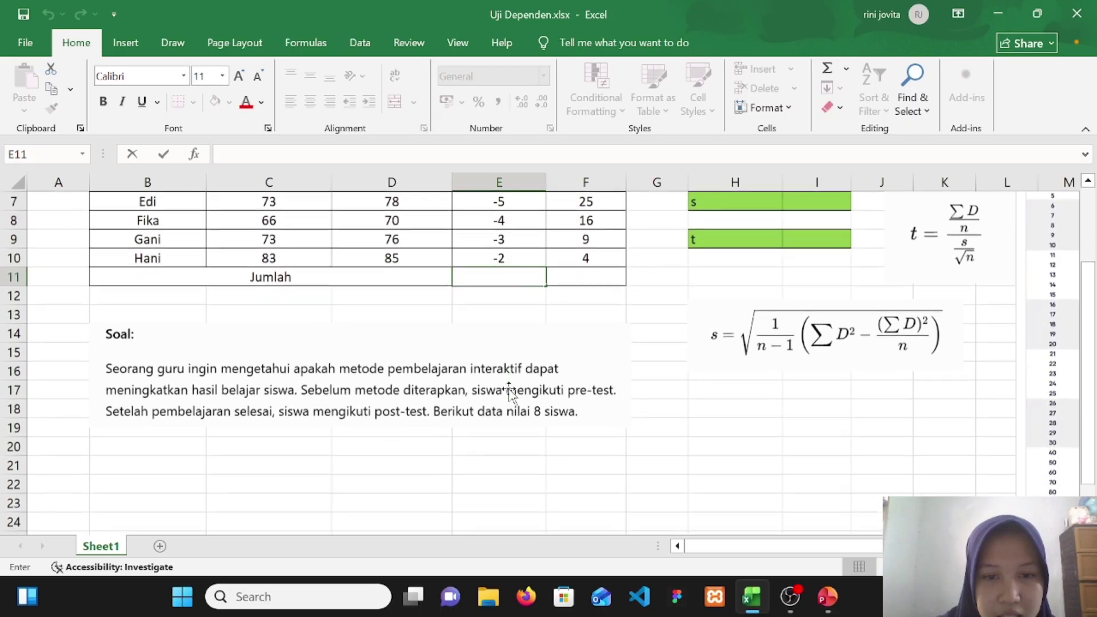
{"action": "scroll", "coordinate": [511, 391], "scroll_direction": "up", "scroll_amount": 2}
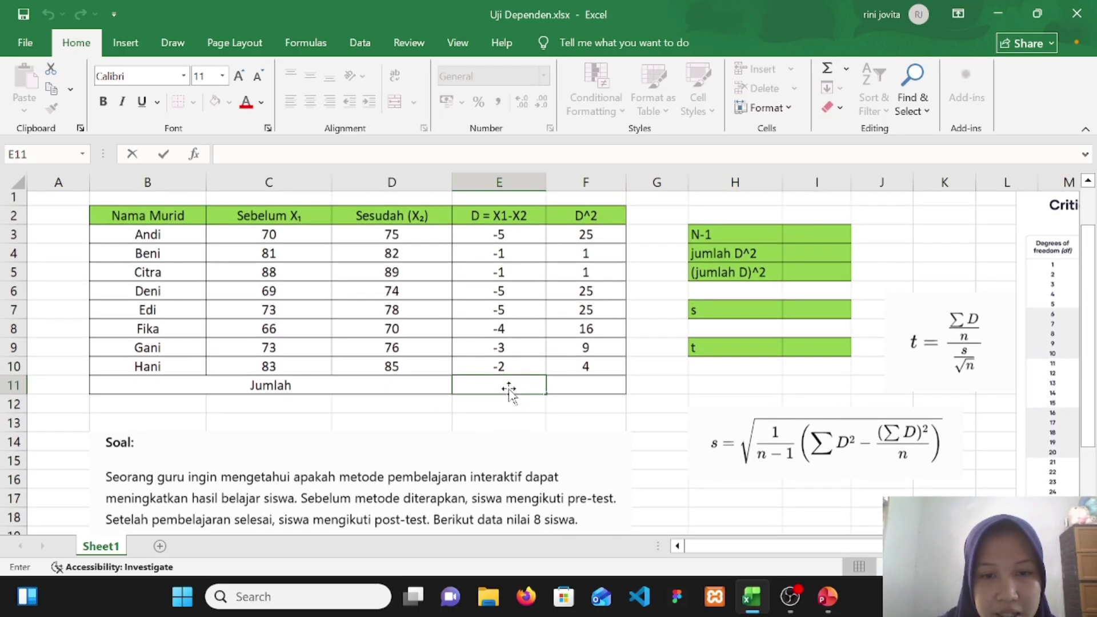
{"action": "type", "text": "="}
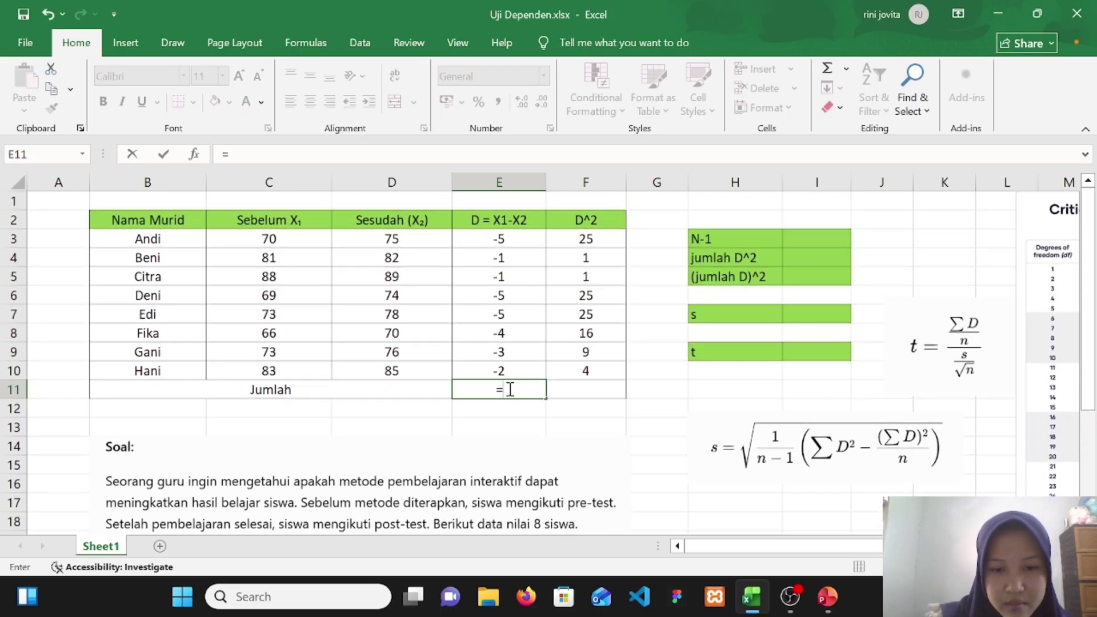
{"action": "type", "text": "su"}
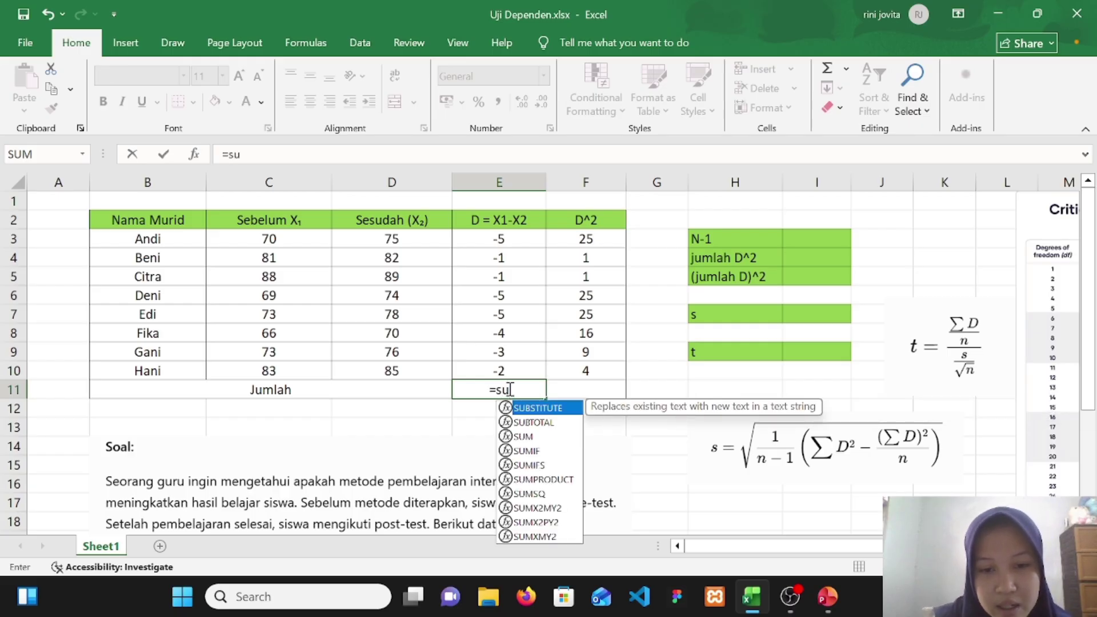
{"action": "double_click", "coordinate": [523, 437]}
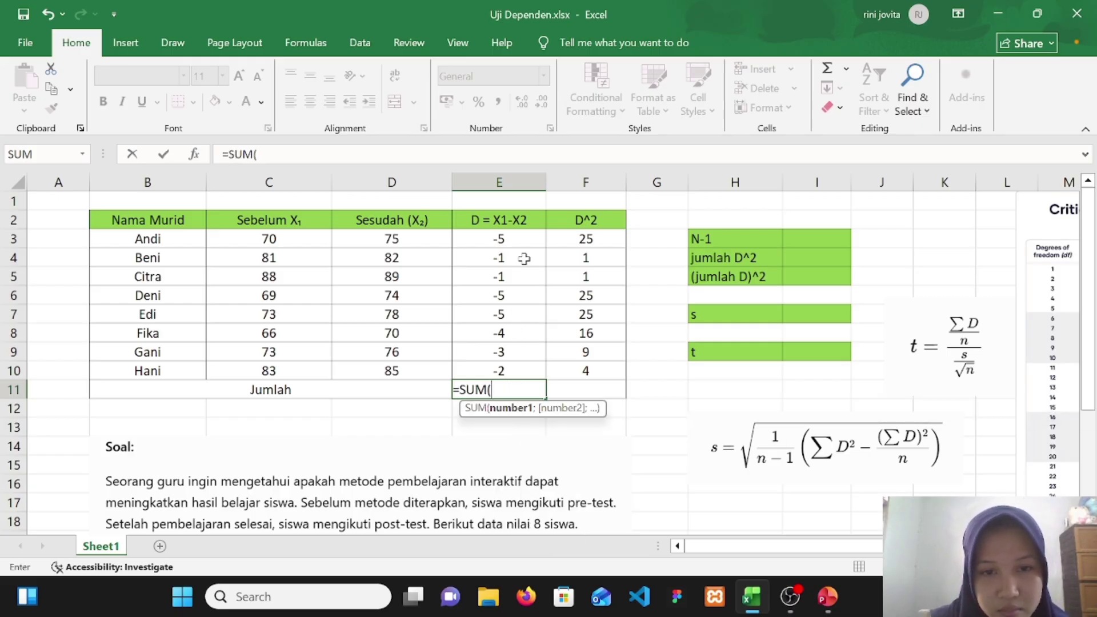
{"action": "left_click", "coordinate": [513, 239]}
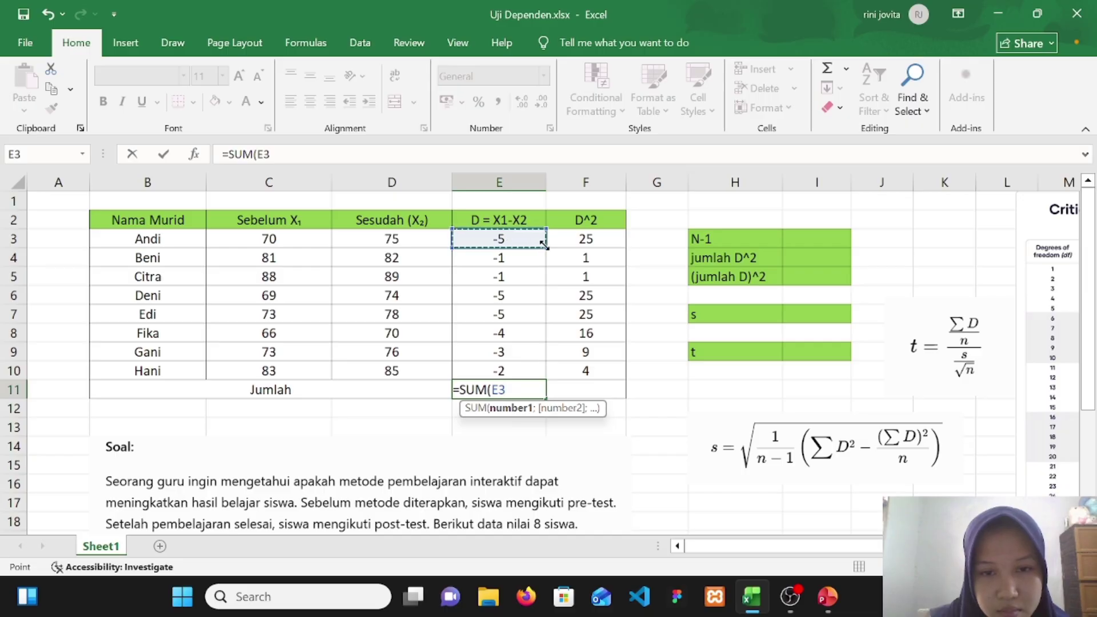
{"action": "left_click_drag", "start_coordinate": [512, 238], "coordinate": [531, 375]}
{"action": "key", "text": "Return"}
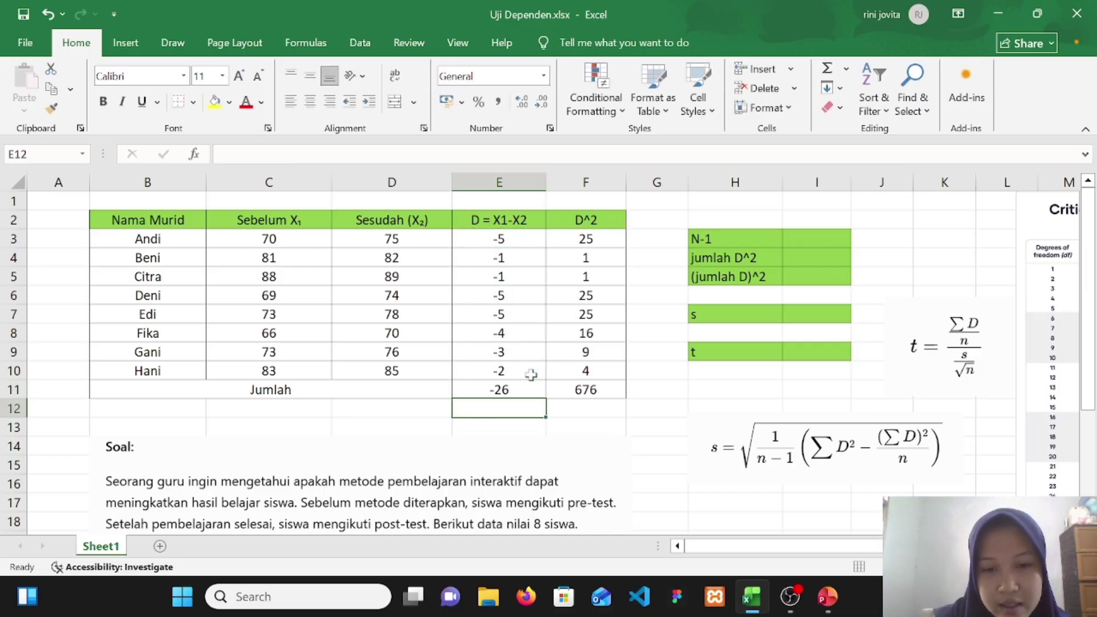
Step: Replace the formula in F11 of the Jumlah row with a SUM of the D^2 values in F3:F10
{"action": "left_click", "coordinate": [594, 394]}
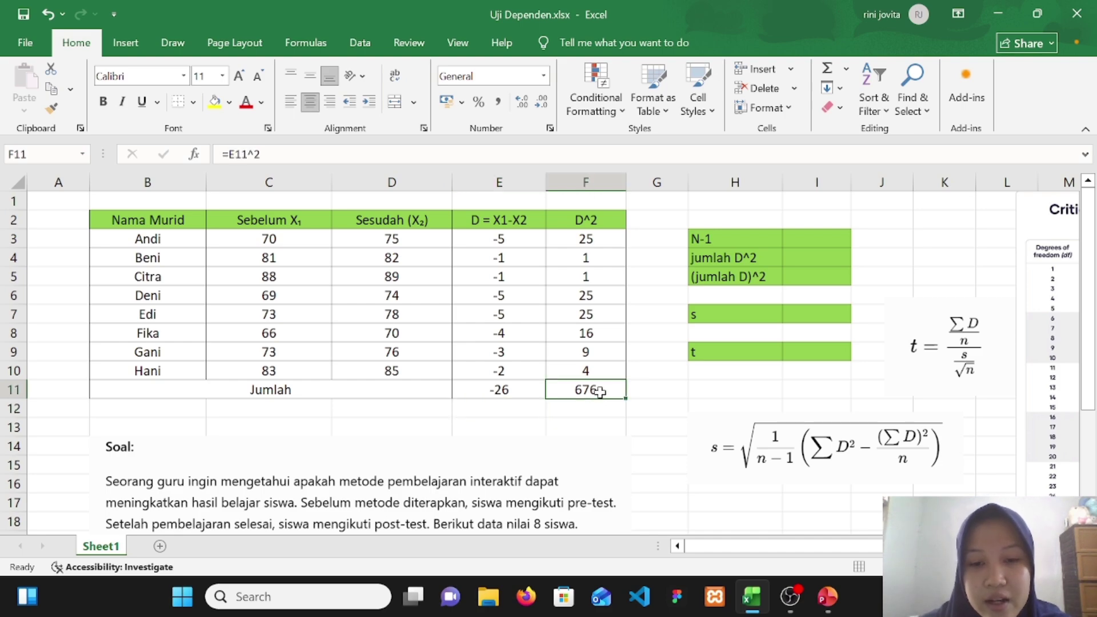
{"action": "double_click", "coordinate": [602, 394]}
{"action": "key", "text": "BackSpace"}
{"action": "key", "text": "BackSpace"}
{"action": "key", "text": "BackSpace"}
{"action": "key", "text": "BackSpace"}
{"action": "key", "text": "BackSpace"}
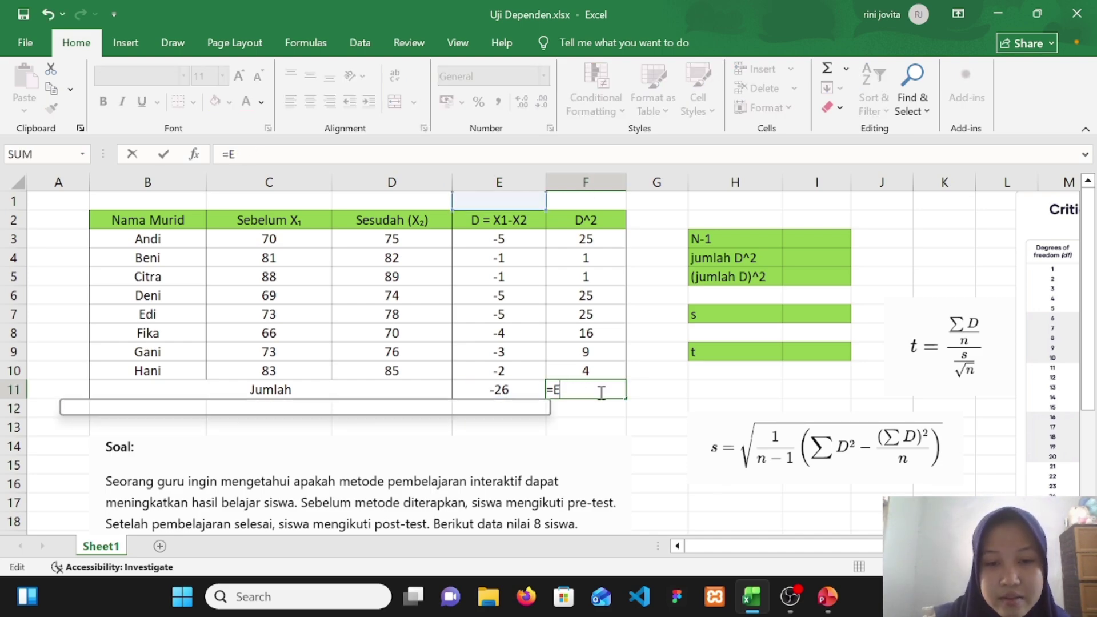
{"action": "type", "text": "sum"}
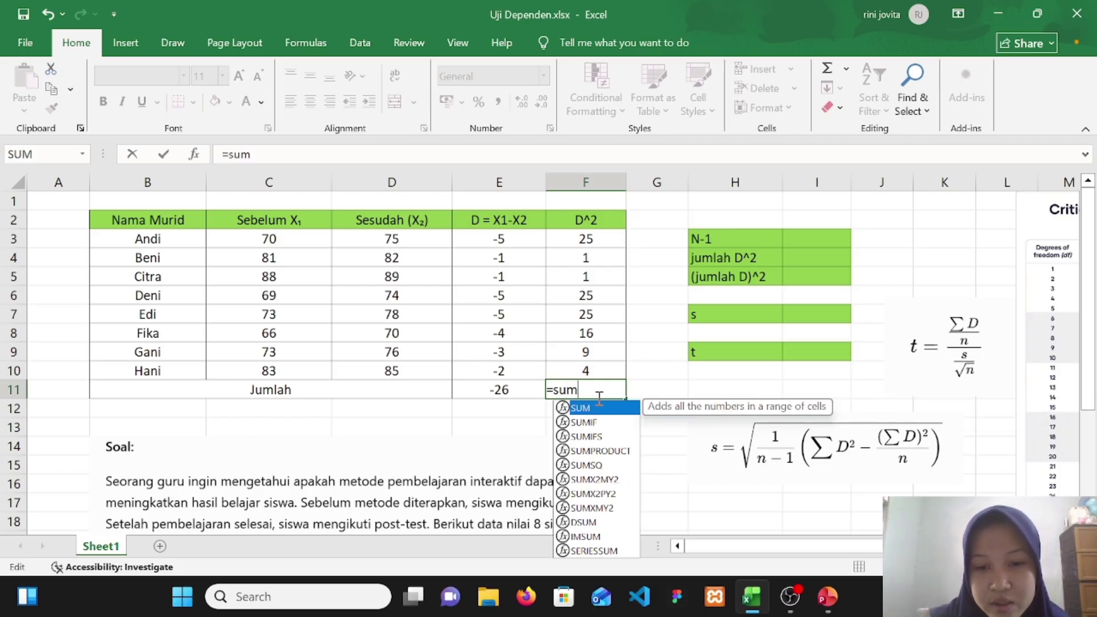
{"action": "double_click", "coordinate": [600, 410]}
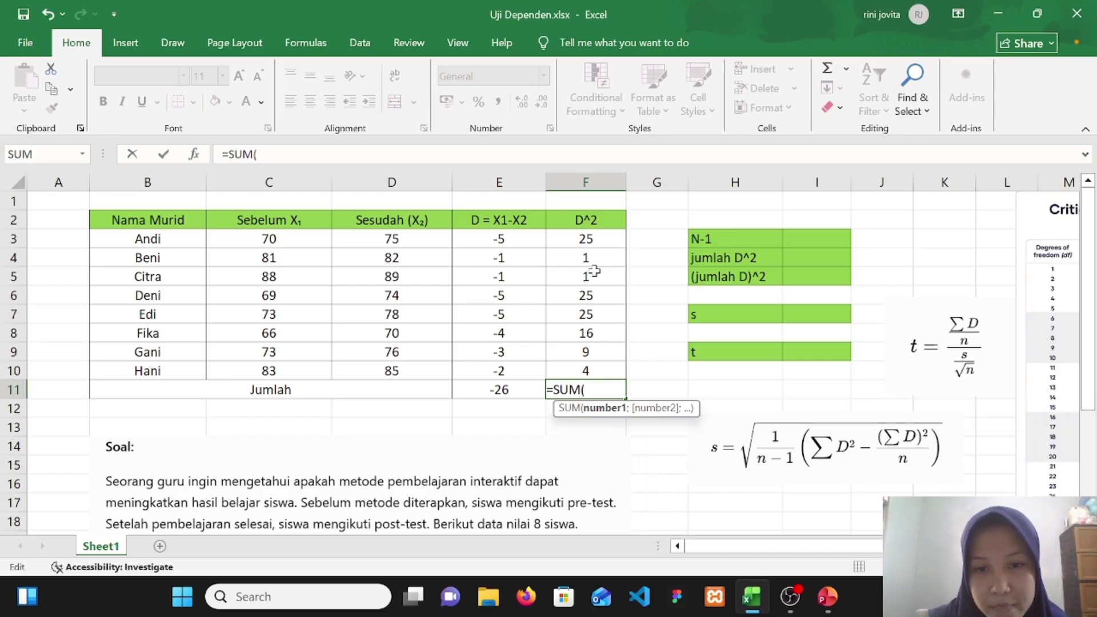
{"action": "left_click_drag", "start_coordinate": [590, 240], "coordinate": [605, 369]}
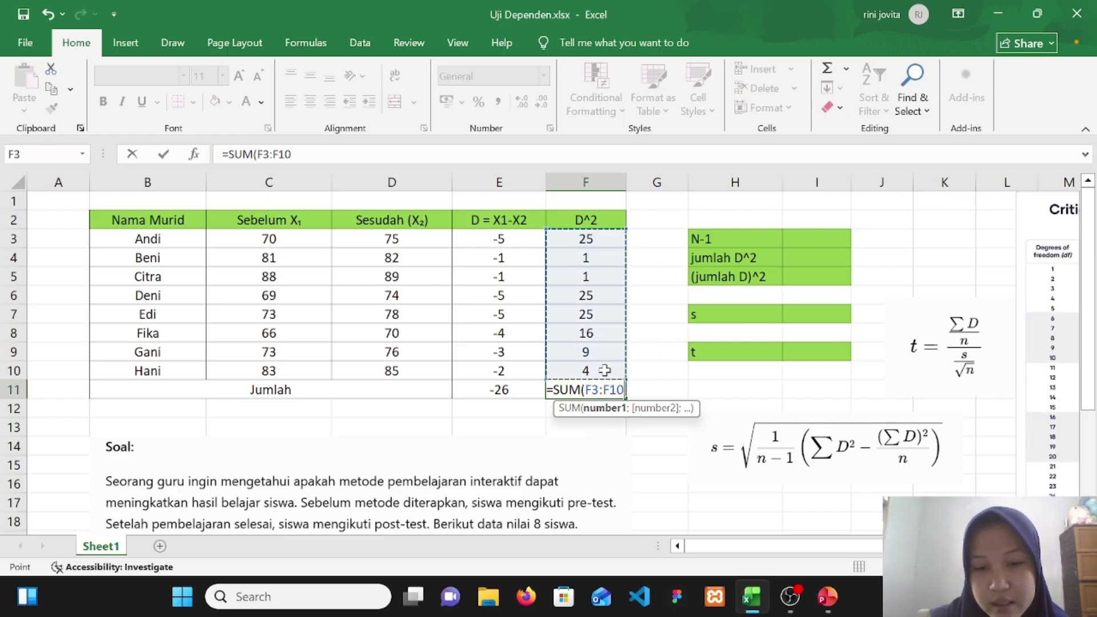
{"action": "key", "text": "Return"}
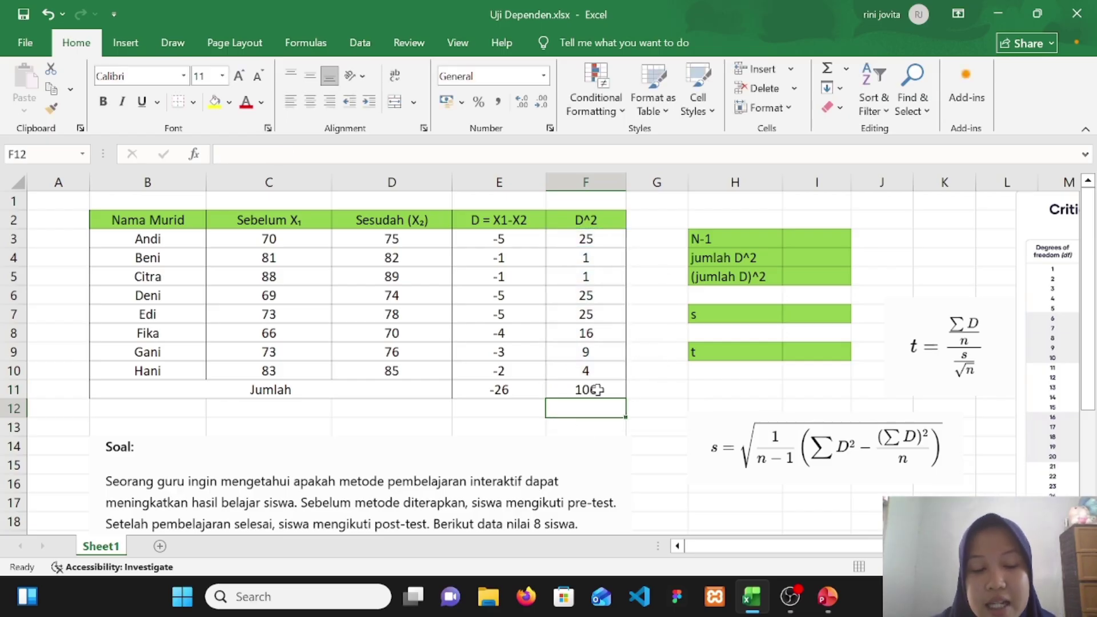
Step: Calculate N-1 in cell I3 with the formula =8-1
{"action": "left_click", "coordinate": [812, 238]}
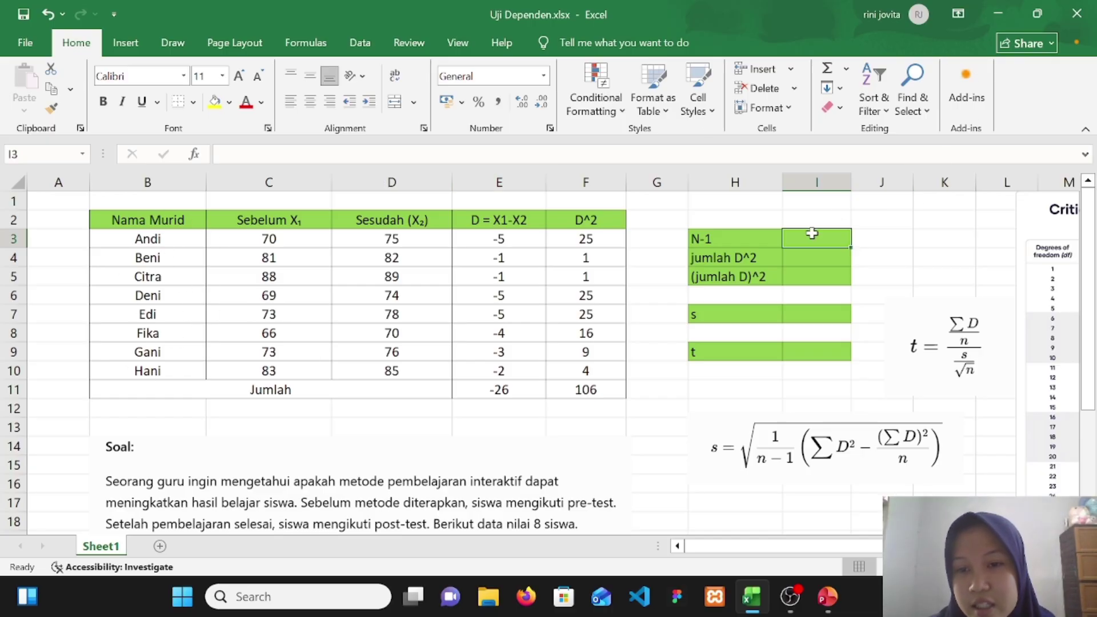
{"action": "type", "text": "="}
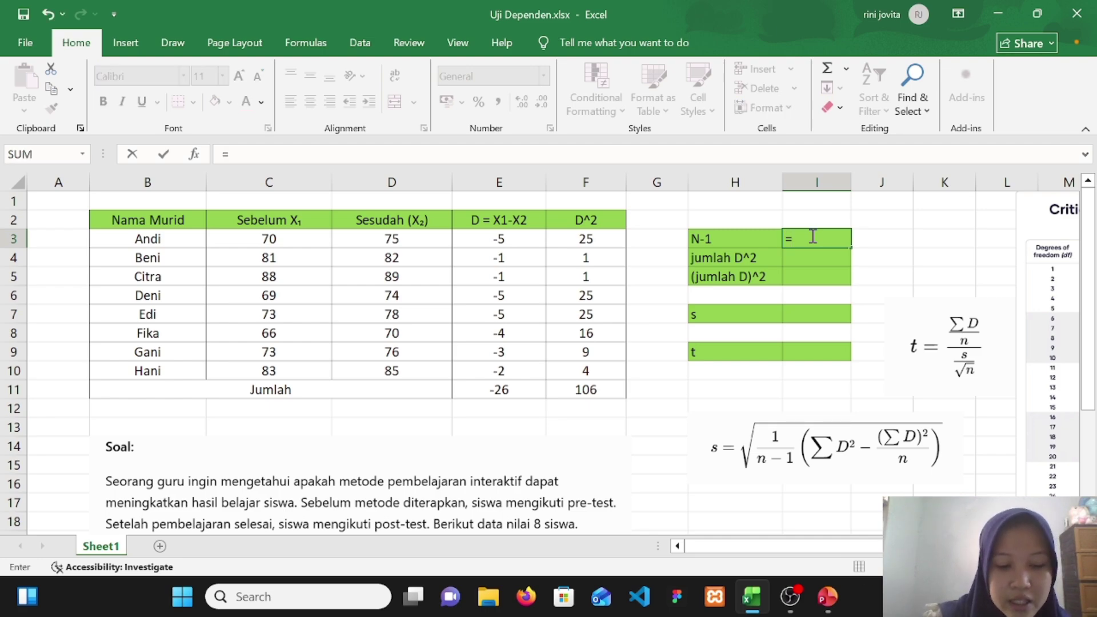
{"action": "type", "text": "8"}
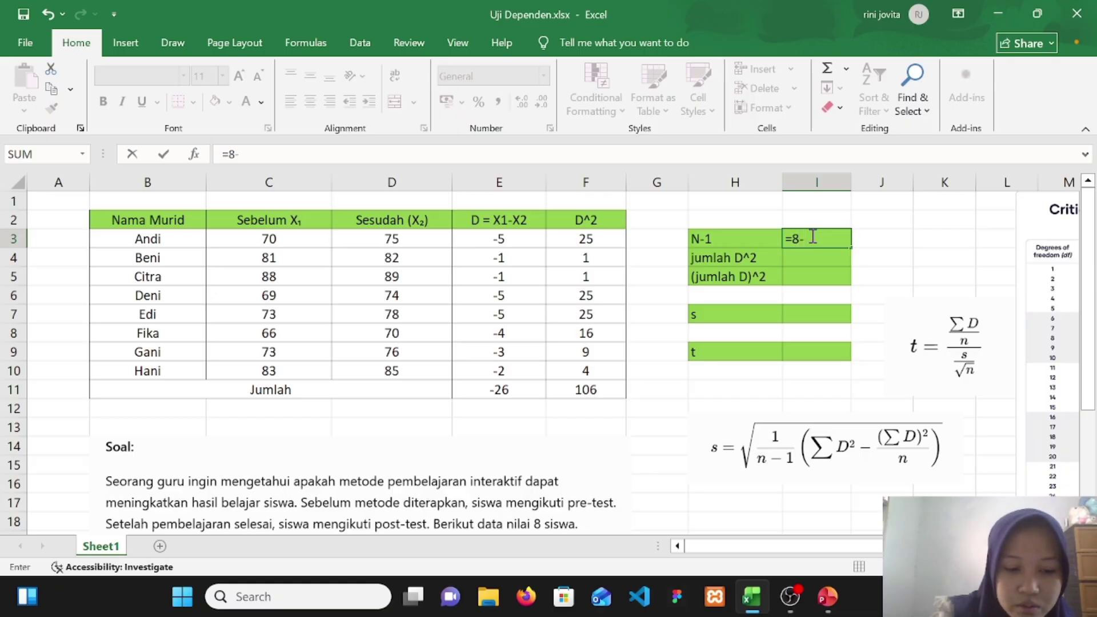
{"action": "type", "text": "-1"}
{"action": "key", "text": "Return"}
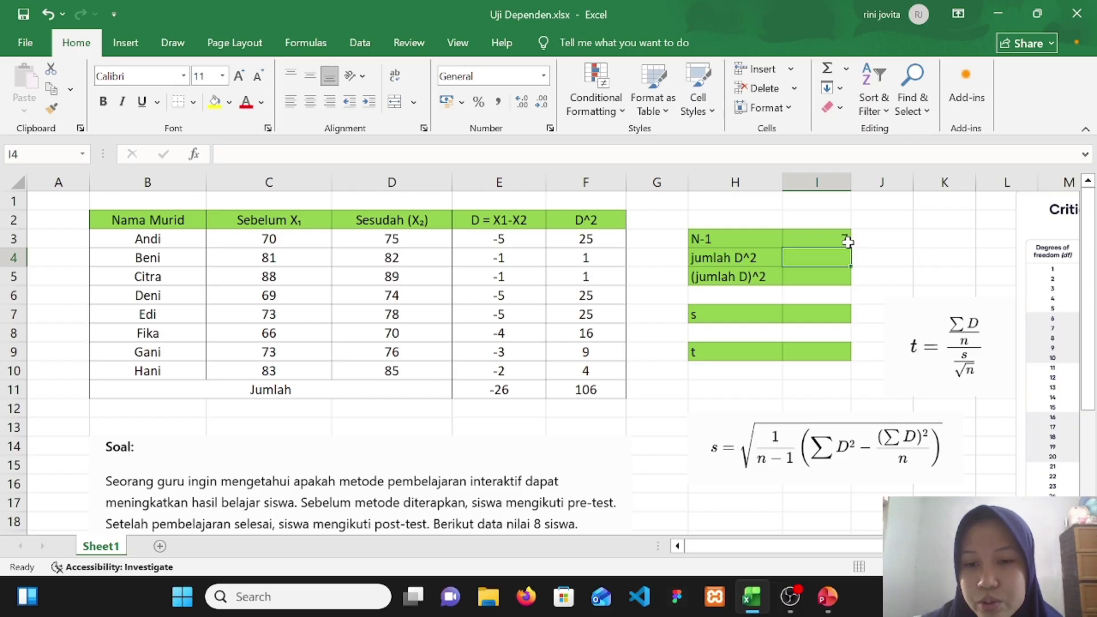
Step: Bring the D^2 total into the jumlah D^2 cell I4 with the formula =F11
{"action": "scroll", "coordinate": [789, 289], "scroll_direction": "right", "scroll_amount": 1}
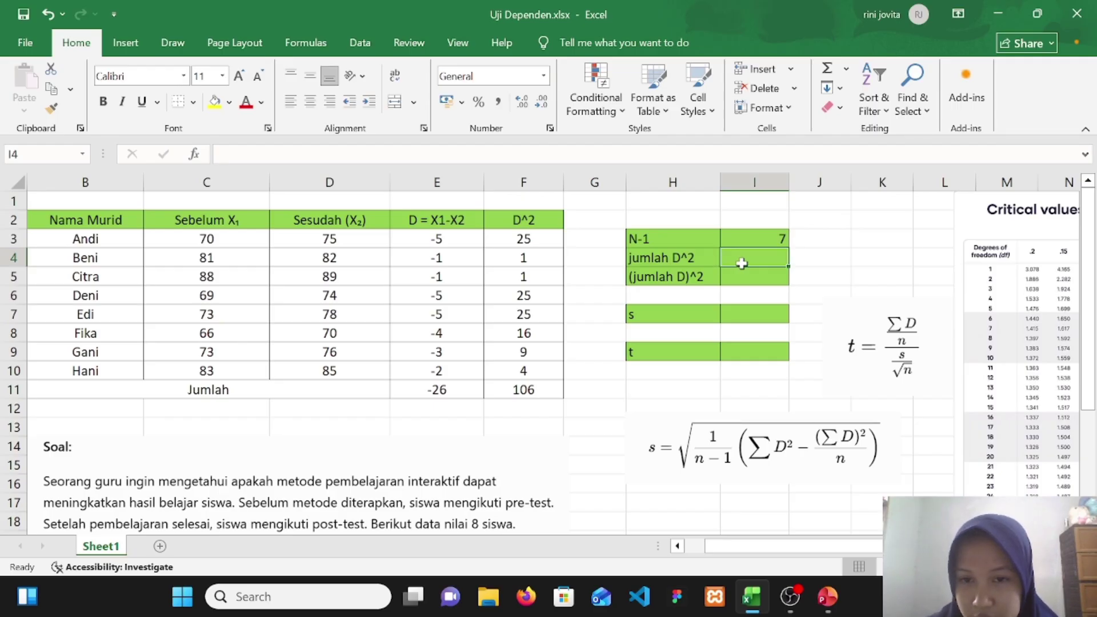
{"action": "type", "text": "="}
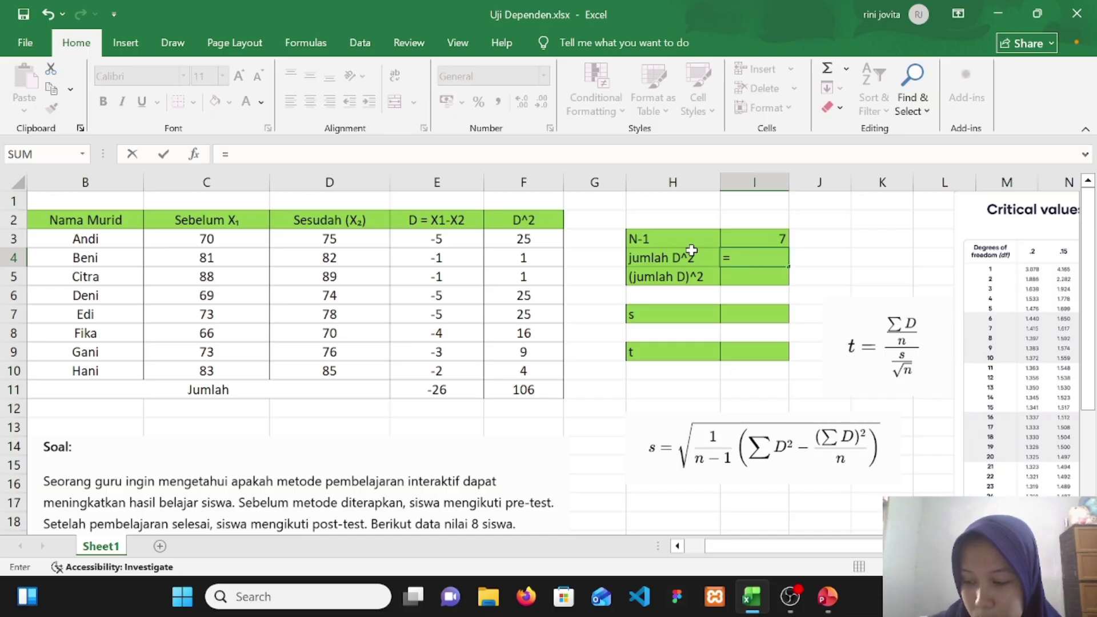
{"action": "left_click", "coordinate": [522, 389]}
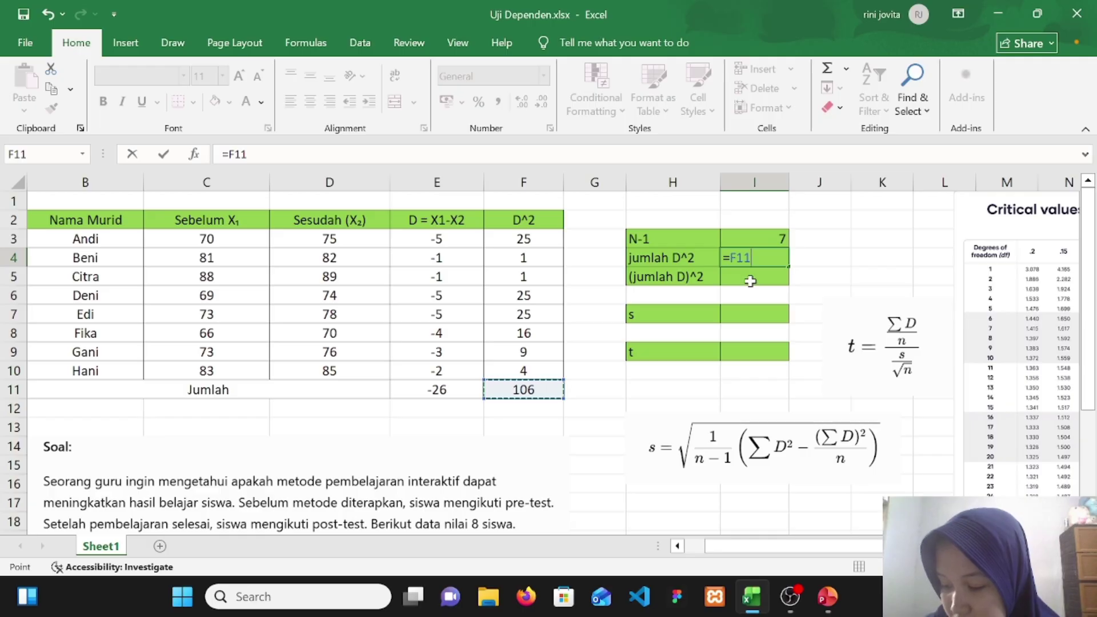
{"action": "key", "text": "Return"}
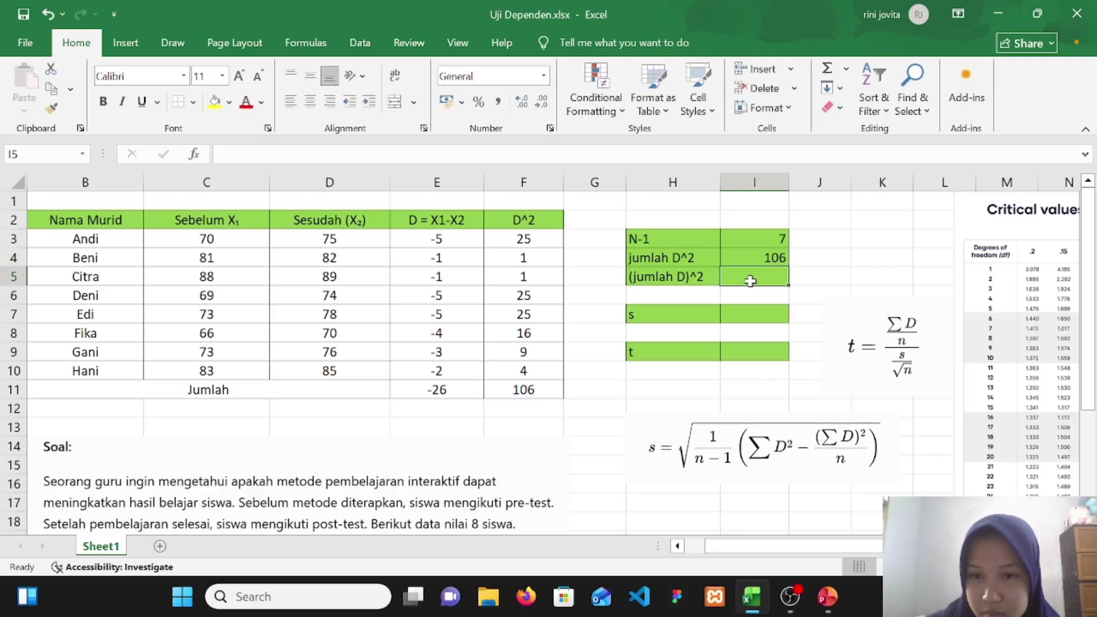
Step: Calculate the squared sum of D in the (jumlah D)^2 cell I5 with the formula =E11^2
{"action": "double_click", "coordinate": [751, 280]}
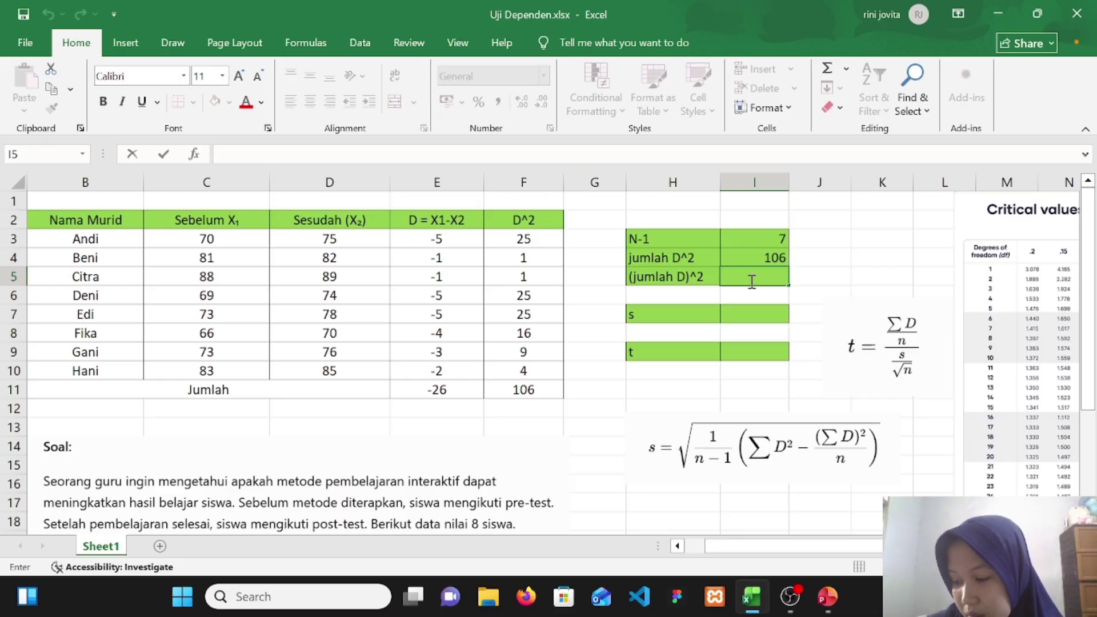
{"action": "type", "text": "="}
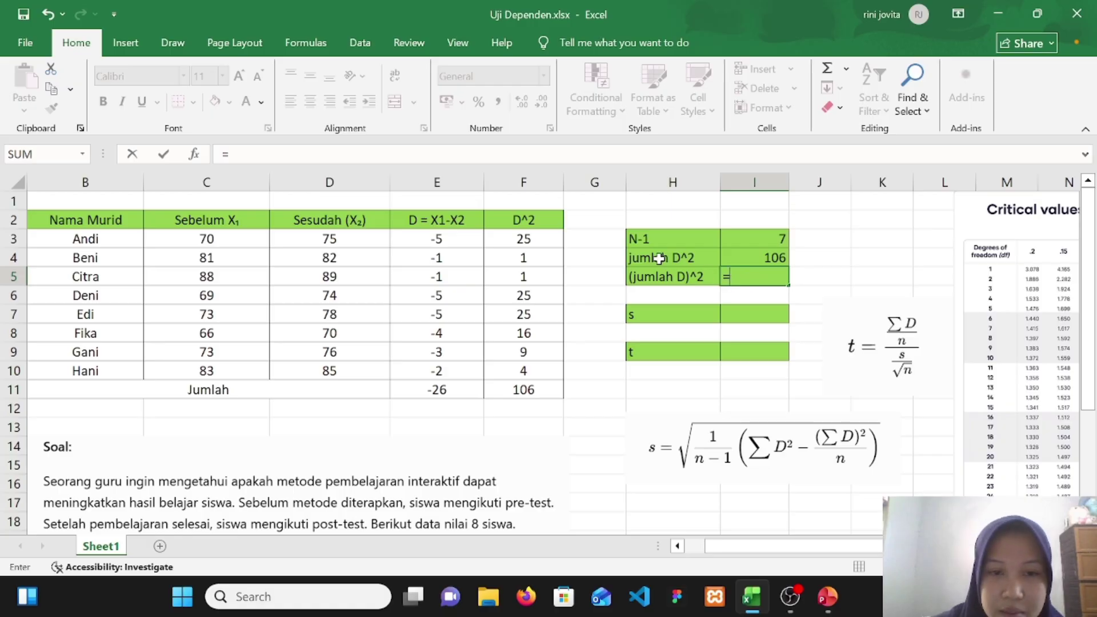
{"action": "left_click", "coordinate": [435, 391]}
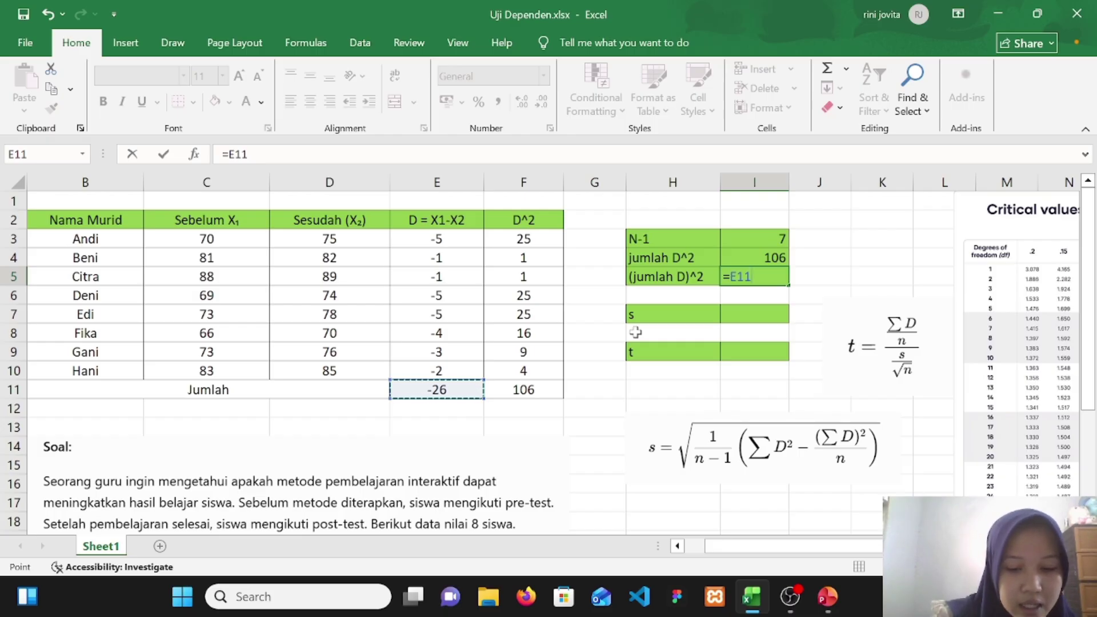
{"action": "type", "text": "^2"}
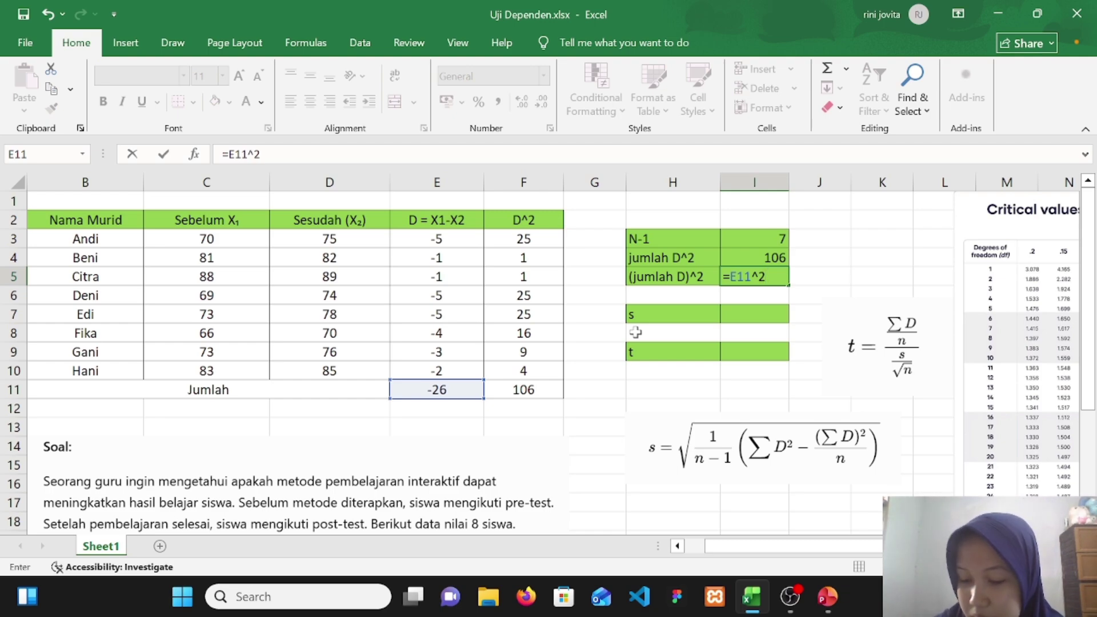
{"action": "key", "text": "Return"}
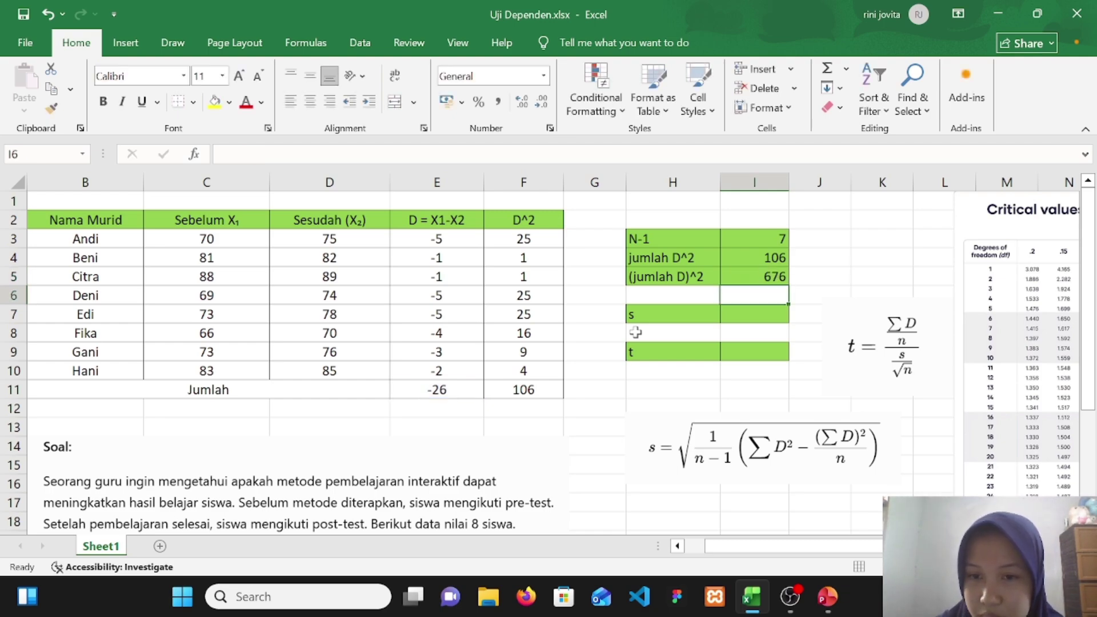
Step: Begin the s formula in I7 with the SQRT function and the 1/(n-1) factor, as =SQRT((1/7)*
{"action": "double_click", "coordinate": [749, 316]}
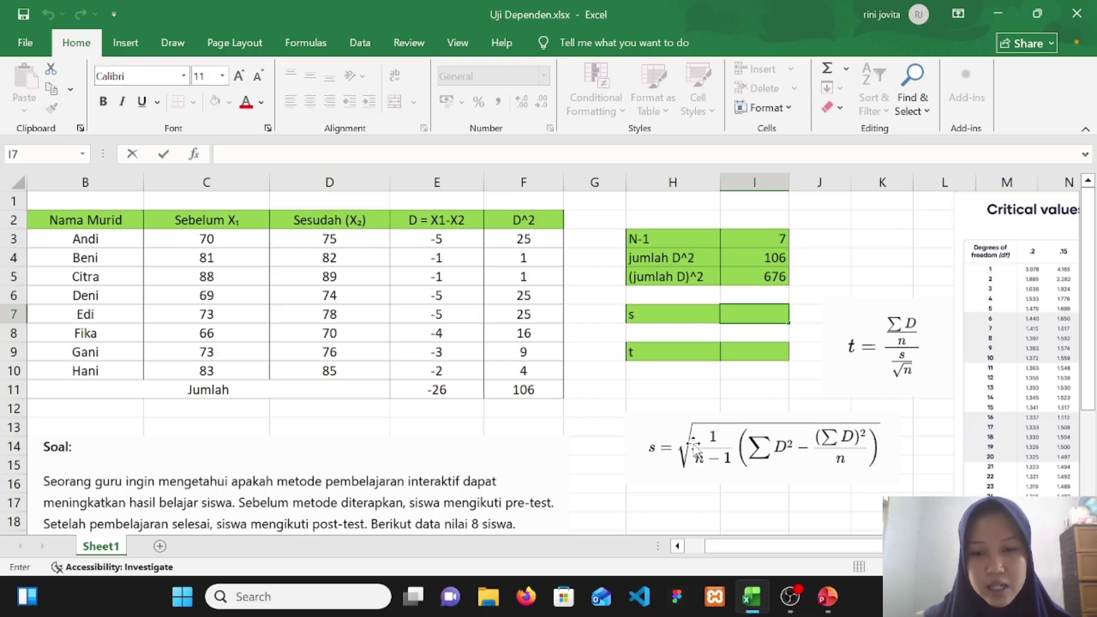
{"action": "type", "text": "="}
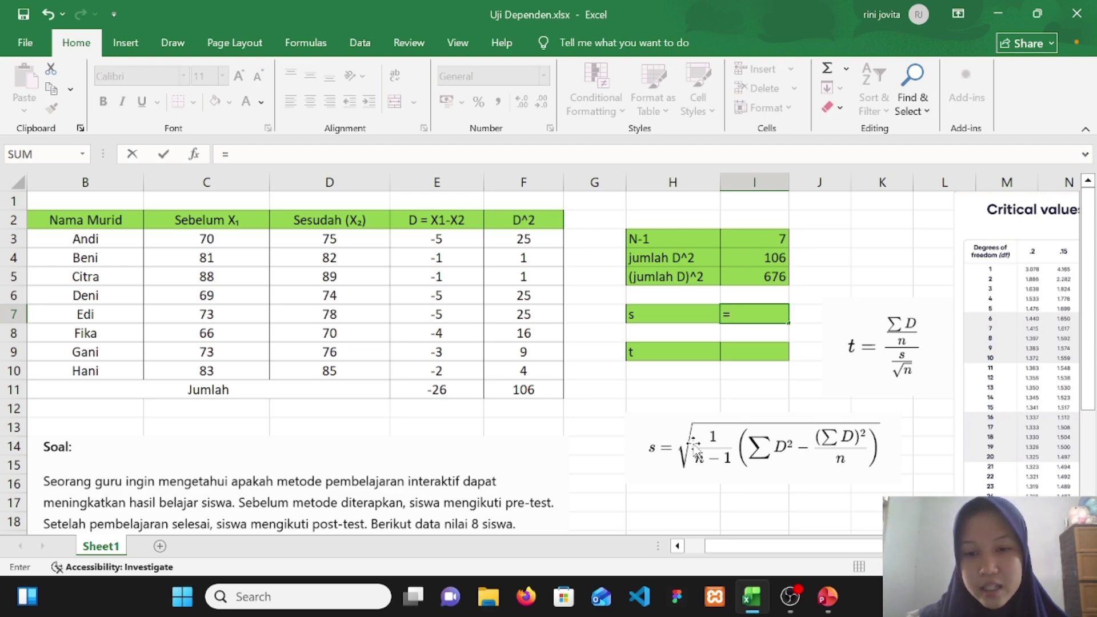
{"action": "type", "text": "s"}
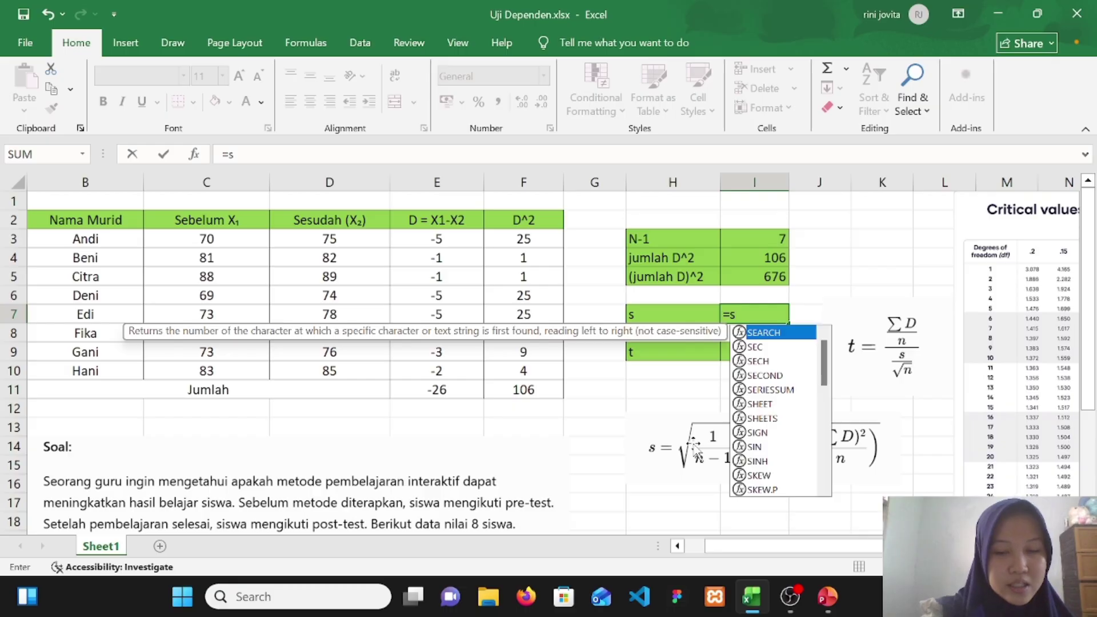
{"action": "type", "text": "q"}
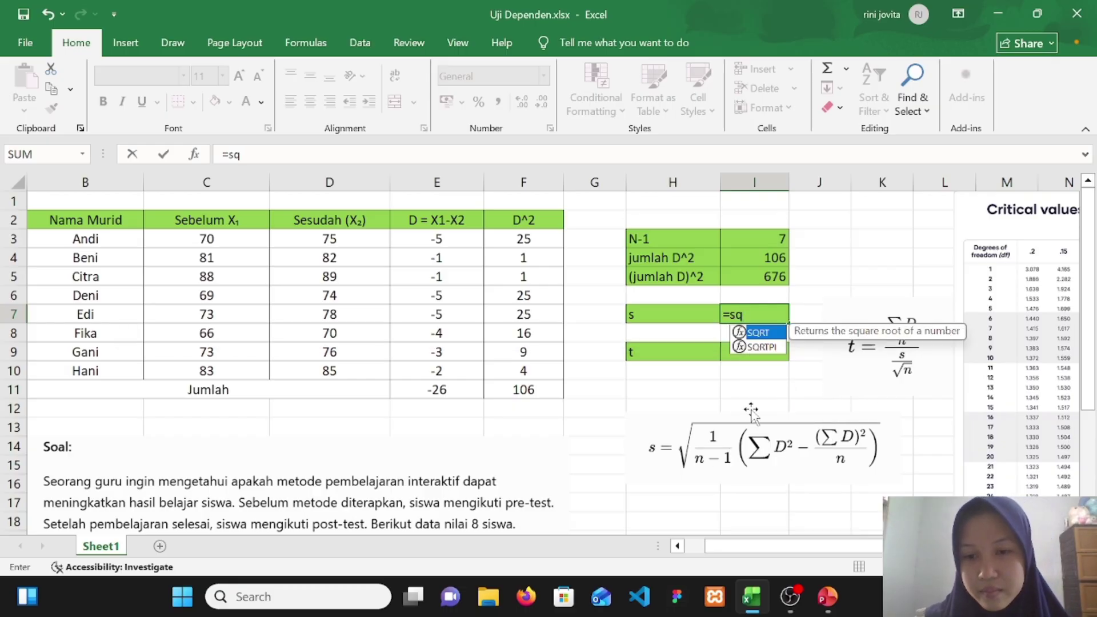
{"action": "double_click", "coordinate": [760, 334]}
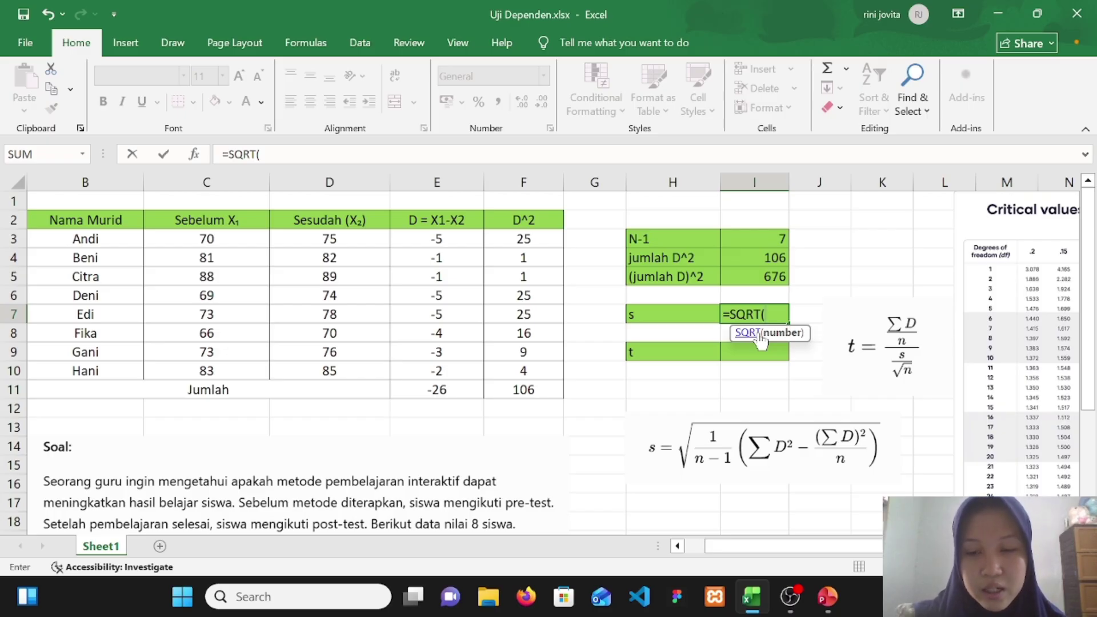
{"action": "type", "text": "("}
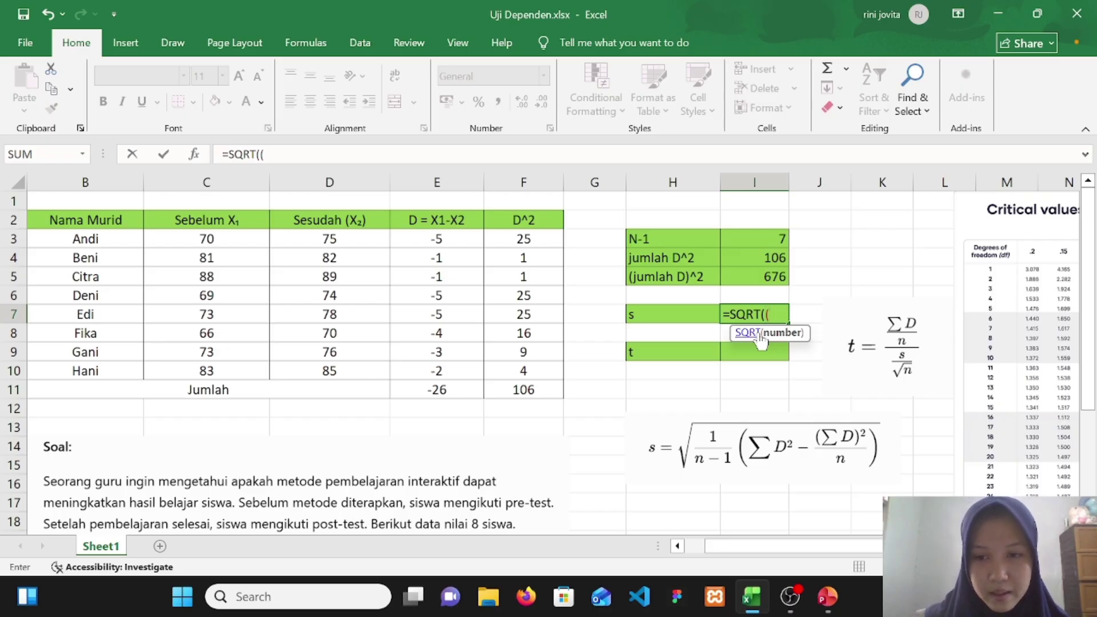
{"action": "type", "text": "1"}
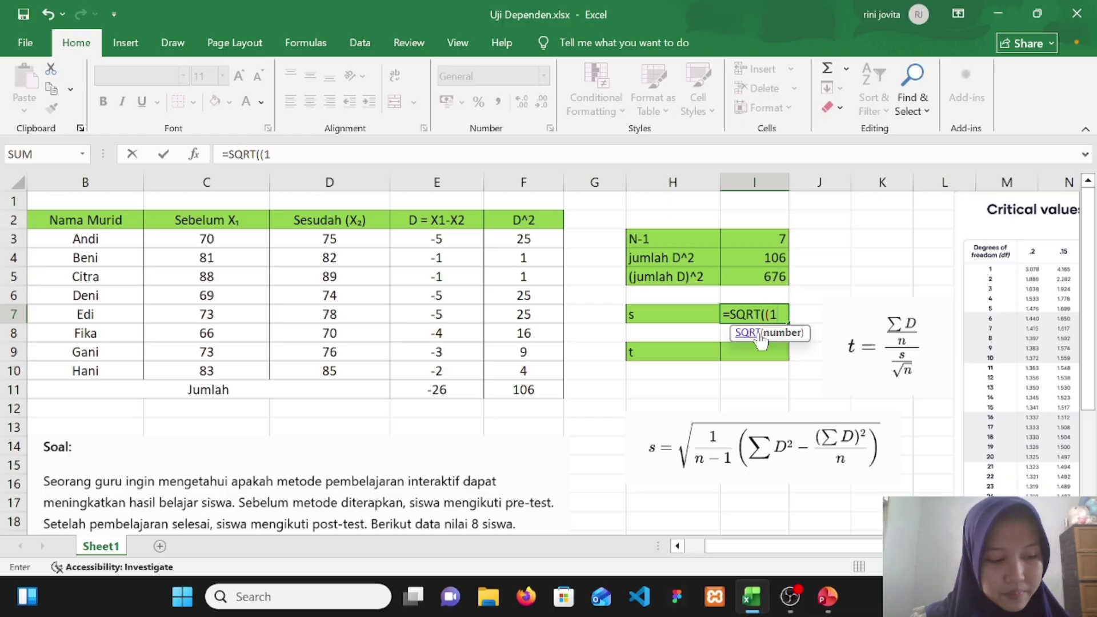
{"action": "type", "text": "/"}
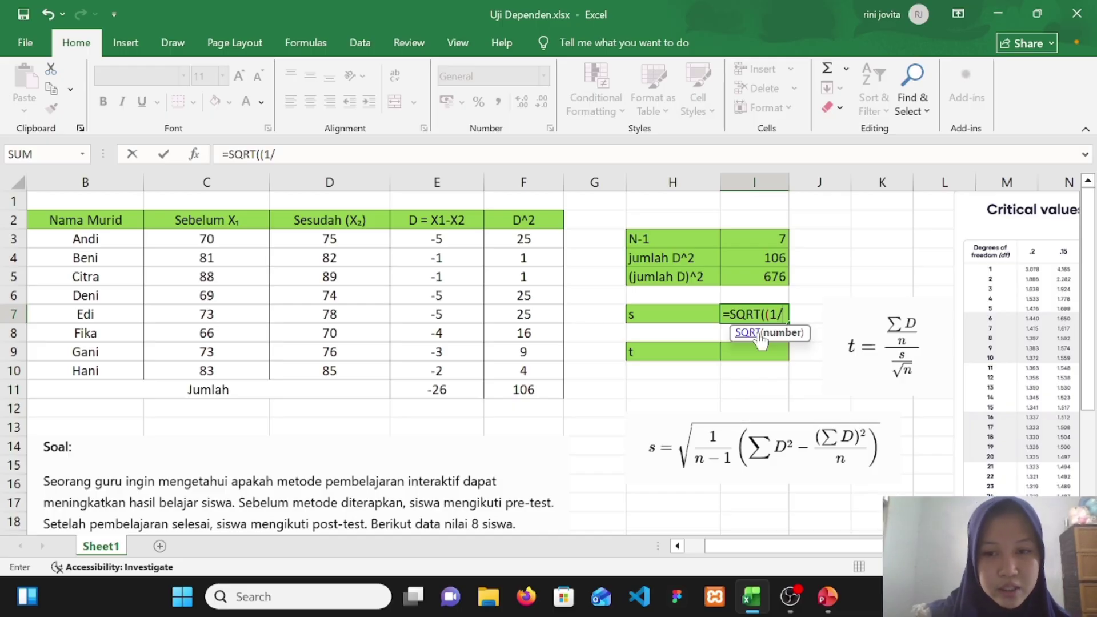
{"action": "type", "text": "7"}
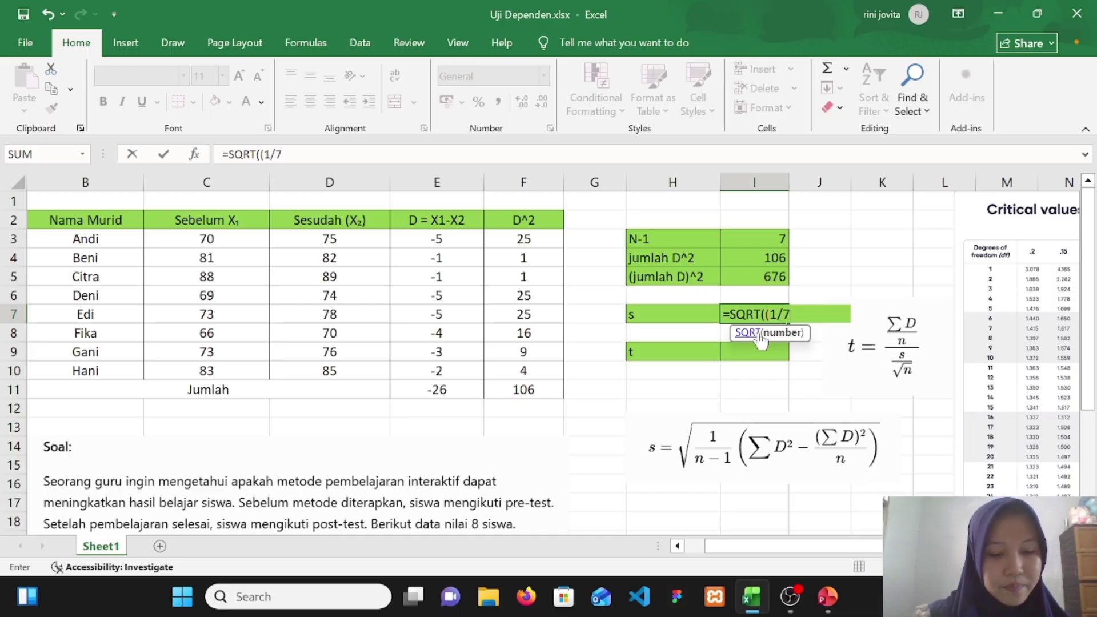
{"action": "type", "text": ")"}
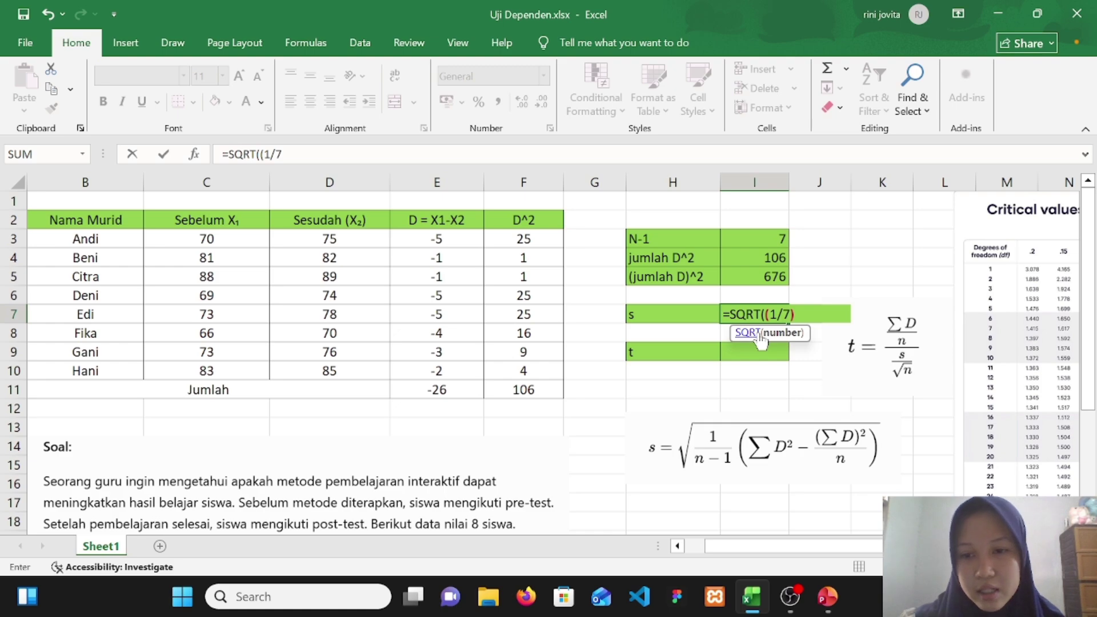
{"action": "type", "text": "*"}
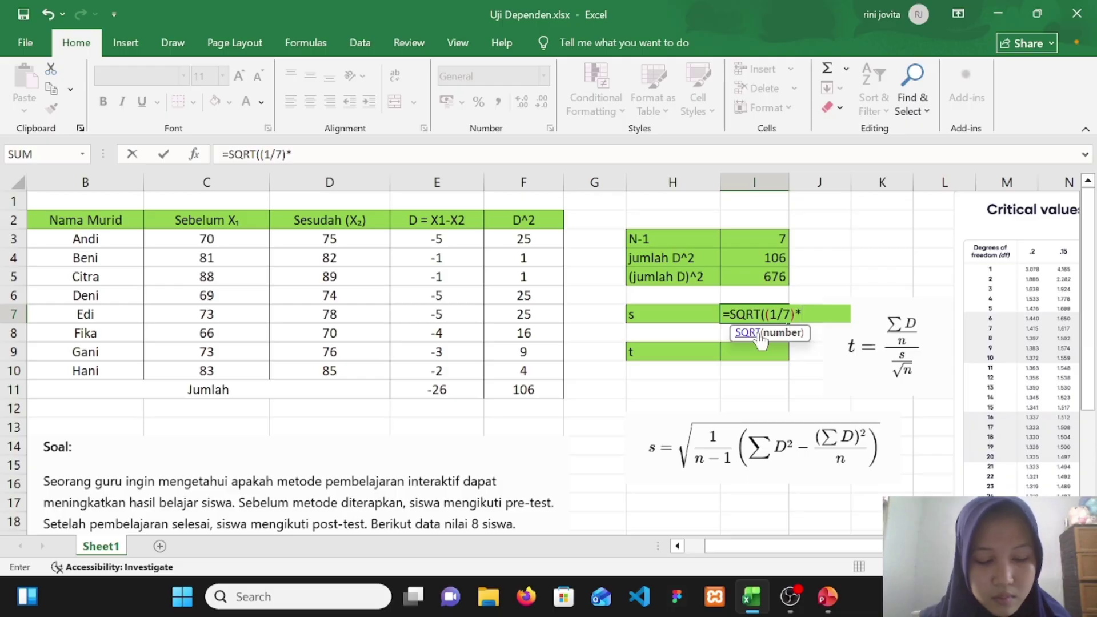
{"action": "left_click", "coordinate": [764, 257]}
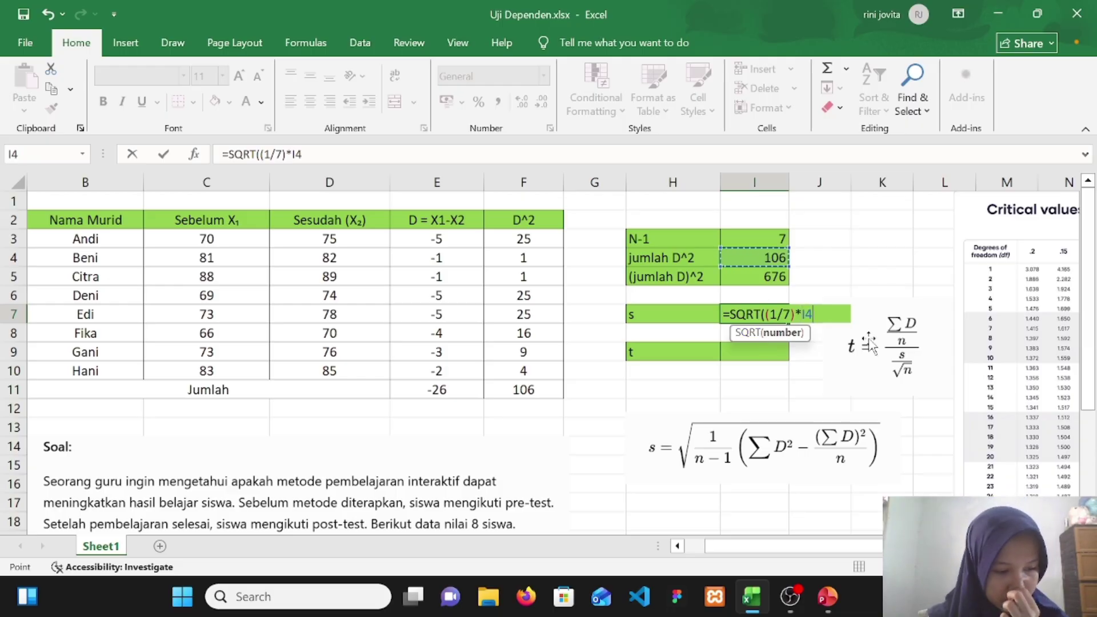
{"action": "key", "text": "BackSpace"}
{"action": "key", "text": "BackSpace"}
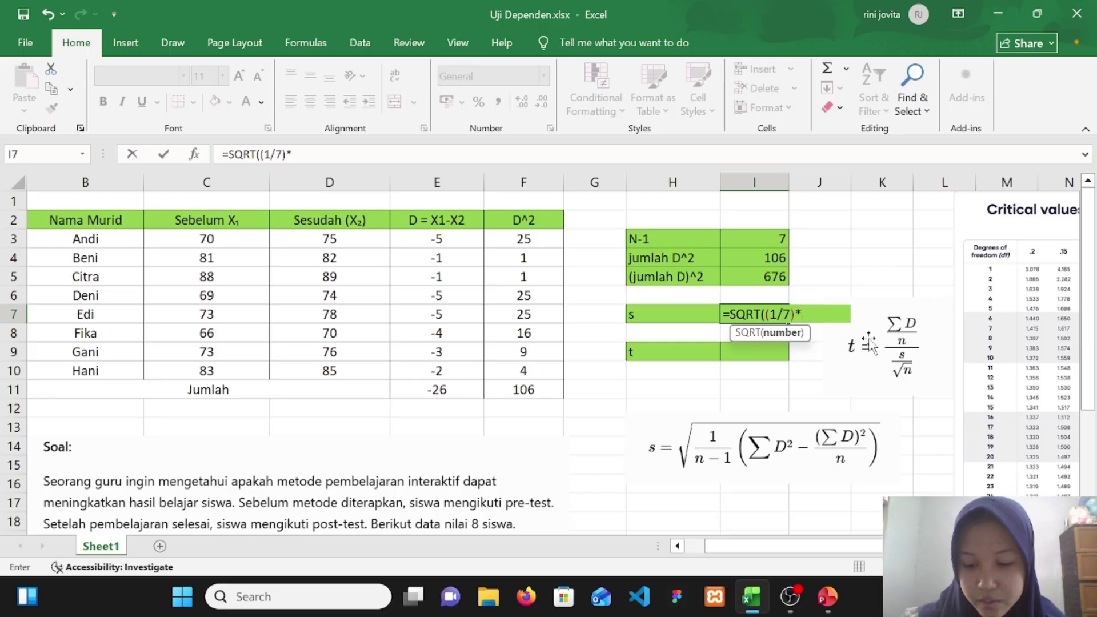
Step: Extend the s formula in I7 with the jumlah D^2 cell minus the (jumlah D)^2 cell divided by 8, as ((I4-I5/8
{"action": "type", "text": "(("}
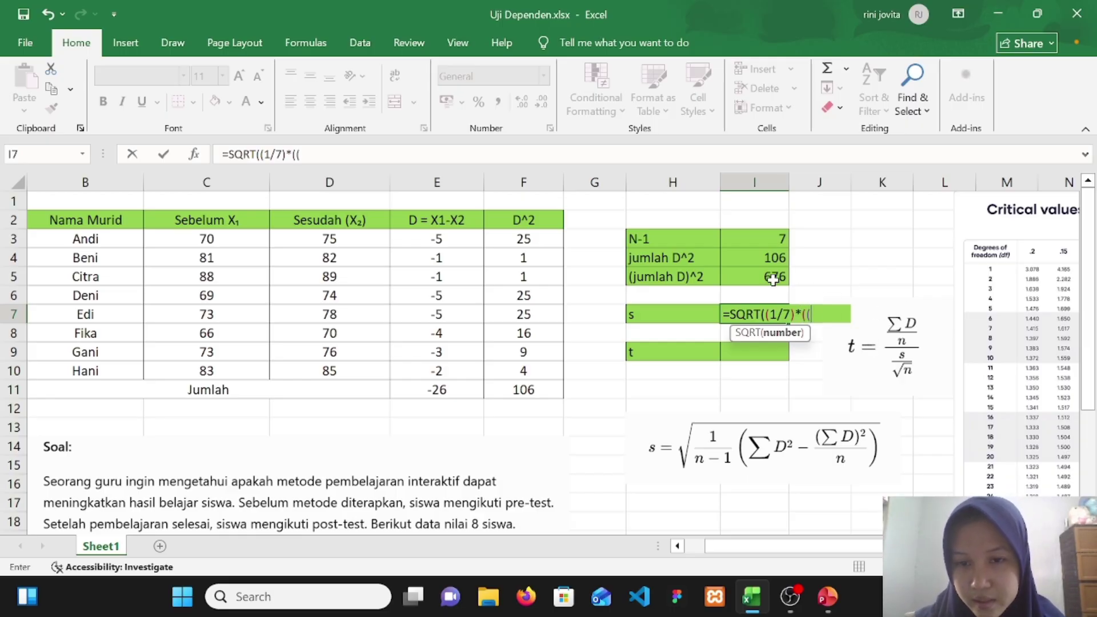
{"action": "left_click", "coordinate": [773, 280]}
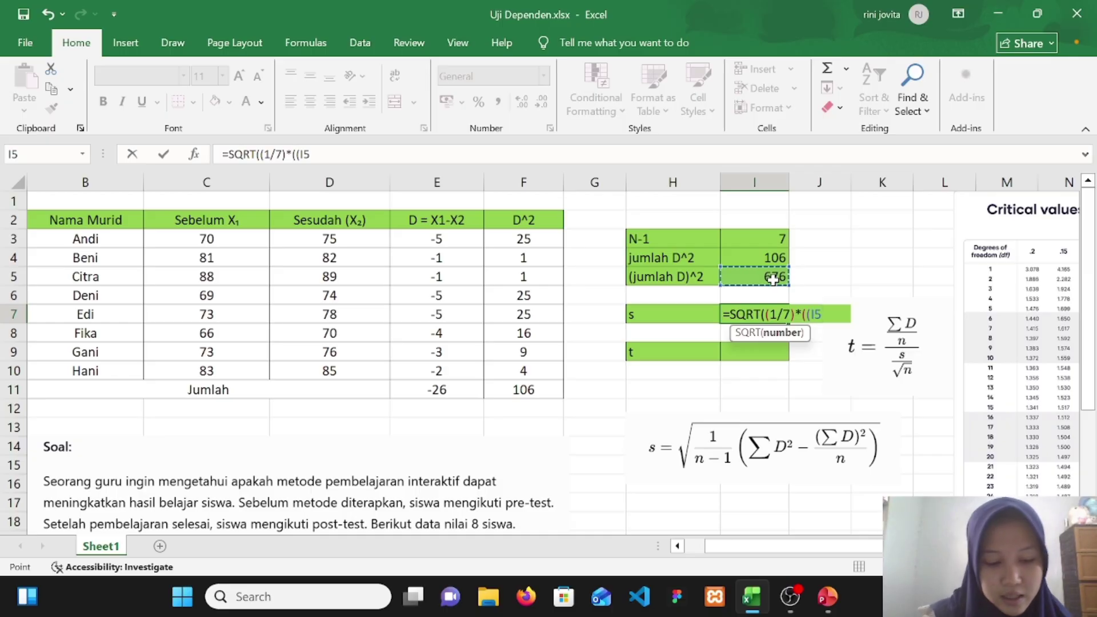
{"action": "key", "text": "BackSpace"}
{"action": "key", "text": "BackSpace"}
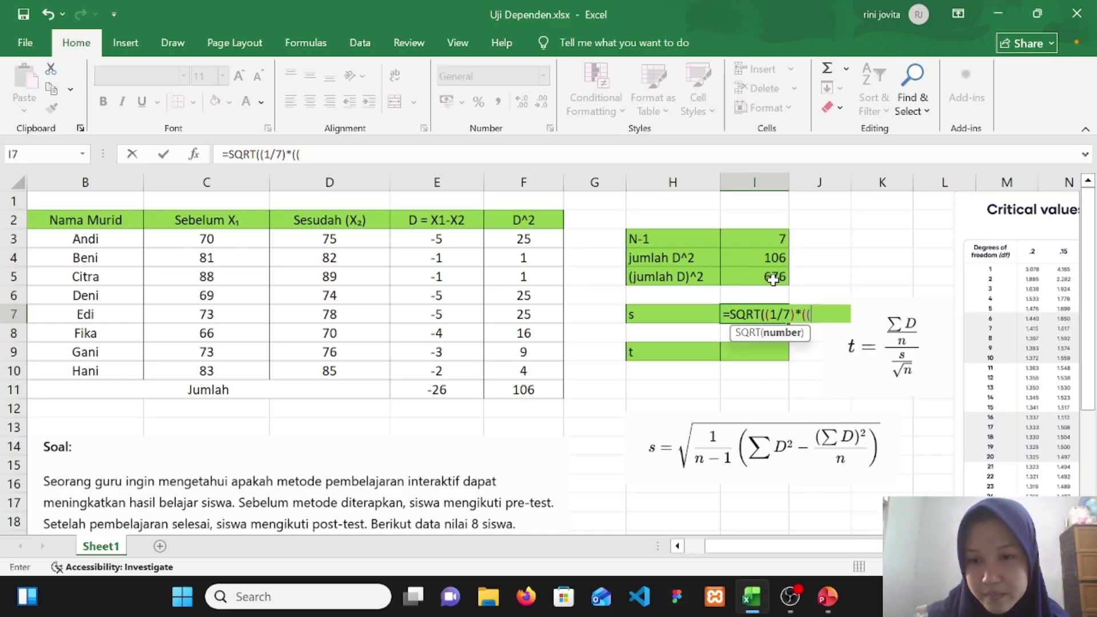
{"action": "left_click", "coordinate": [773, 257]}
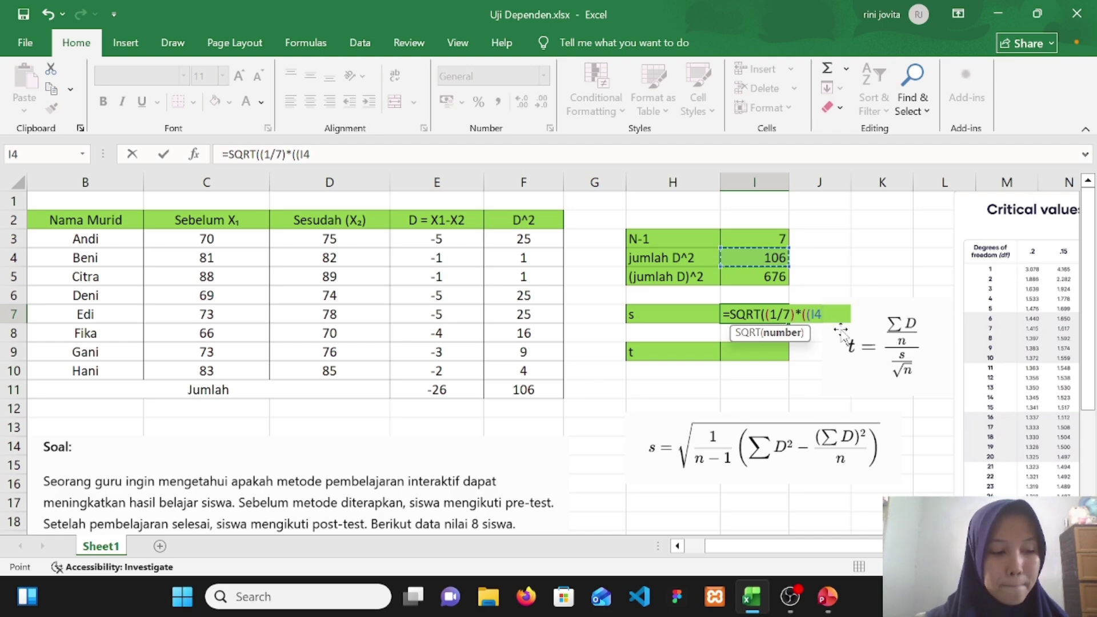
{"action": "type", "text": "-"}
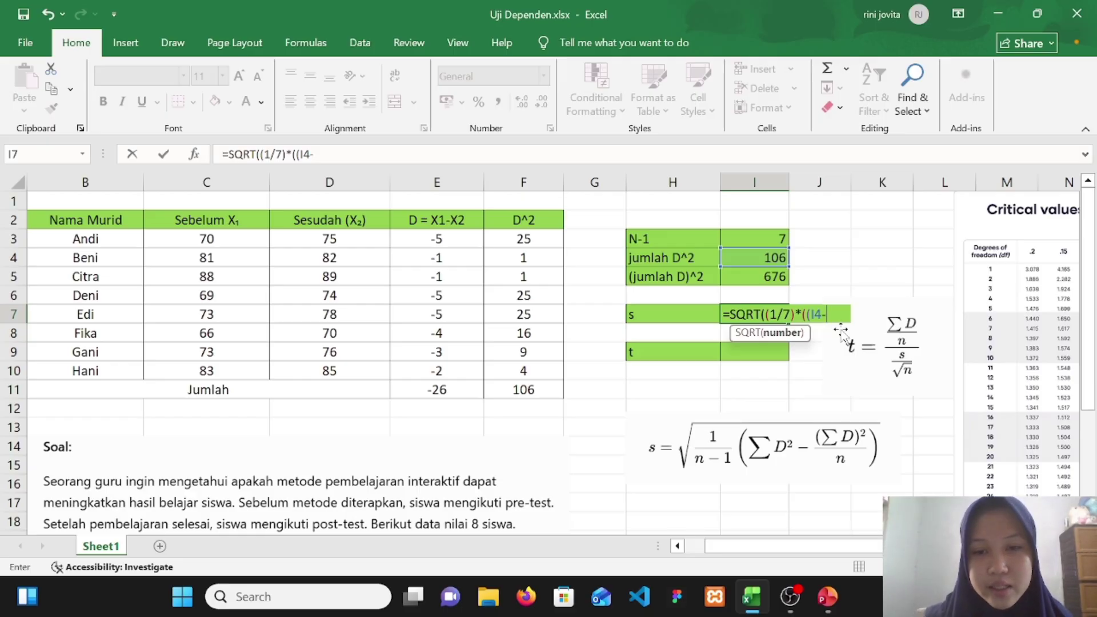
{"action": "left_click", "coordinate": [771, 278]}
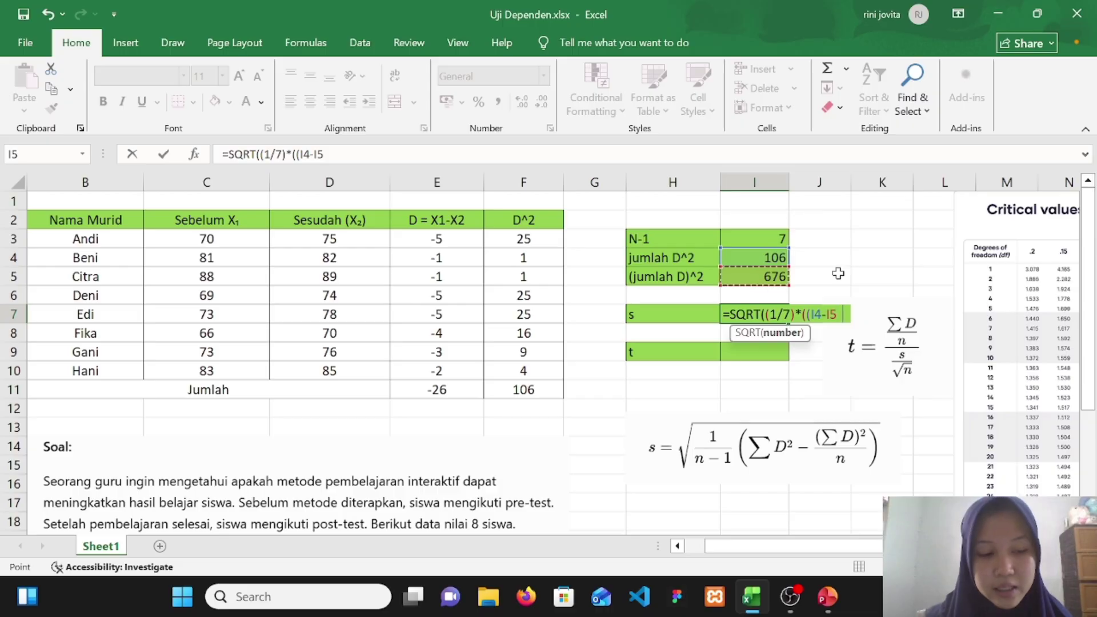
{"action": "type", "text": "/"}
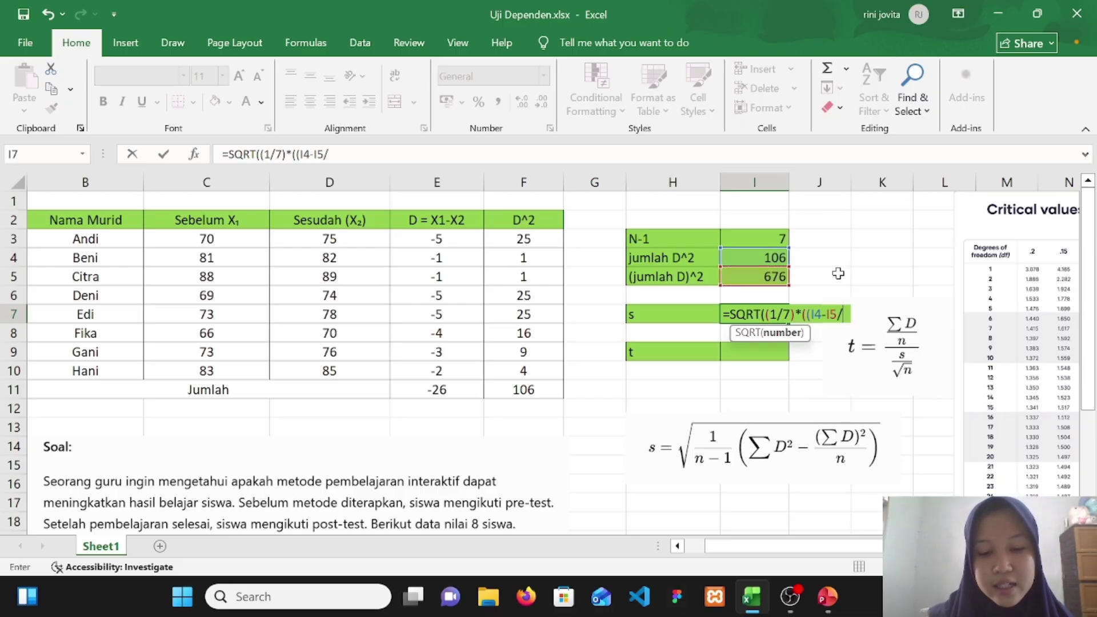
{"action": "type", "text": "8"}
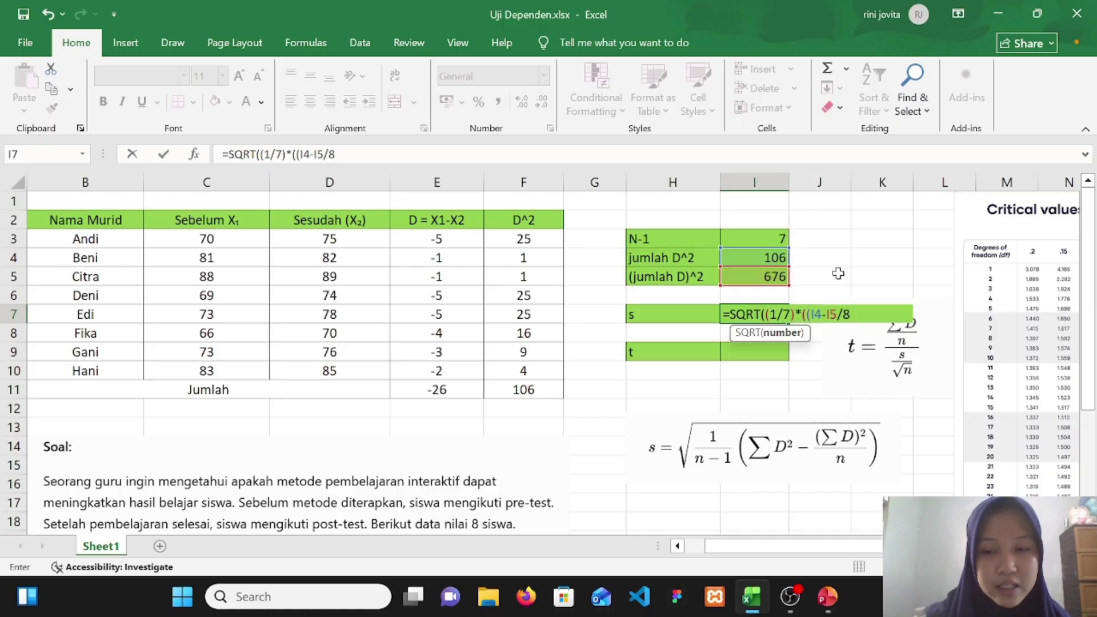
Step: Close all open brackets of the s formula and enter it in I7 as =SQRT((1/7)*((I4-I5/8)))
{"action": "type", "text": "))"}
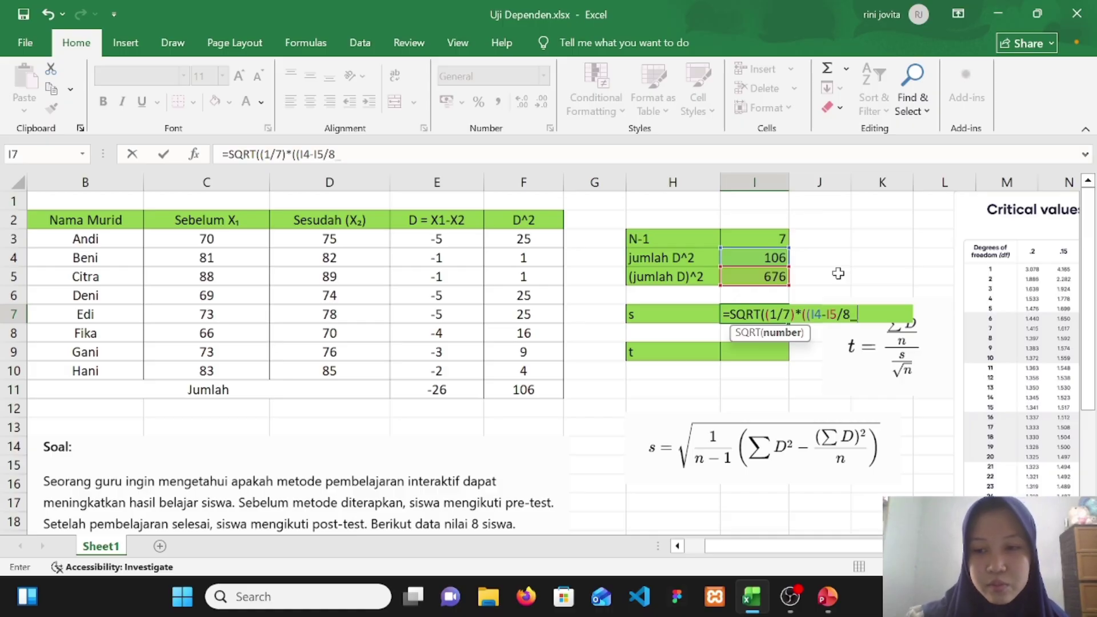
{"action": "key", "text": "BackSpace"}
{"action": "key", "text": "BackSpace"}
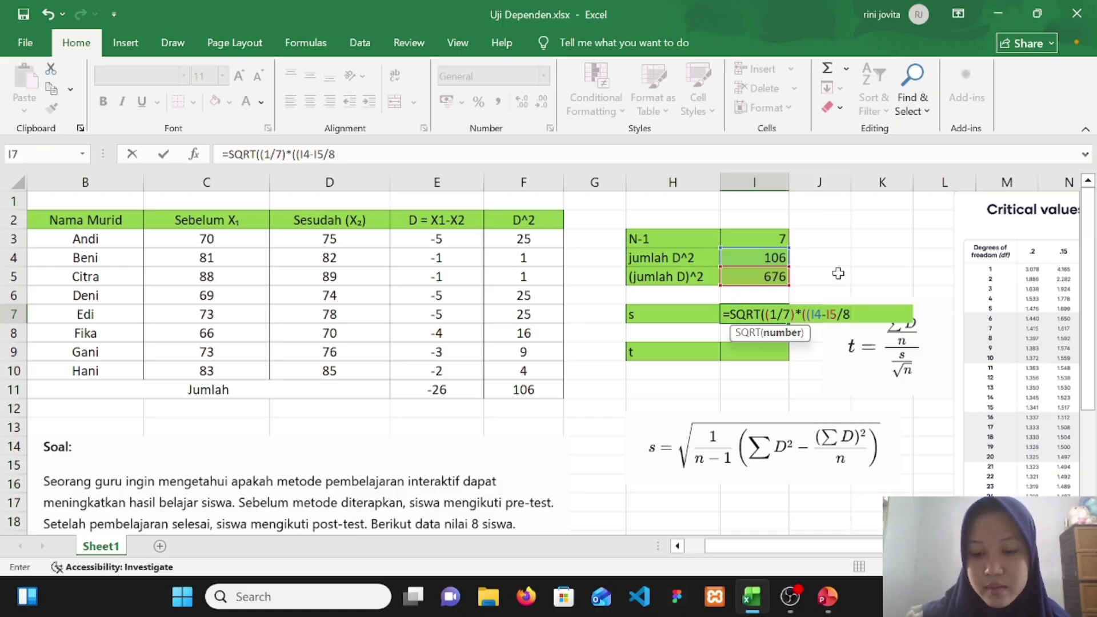
{"action": "type", "text": "0"}
{"action": "key", "text": "BackSpace"}
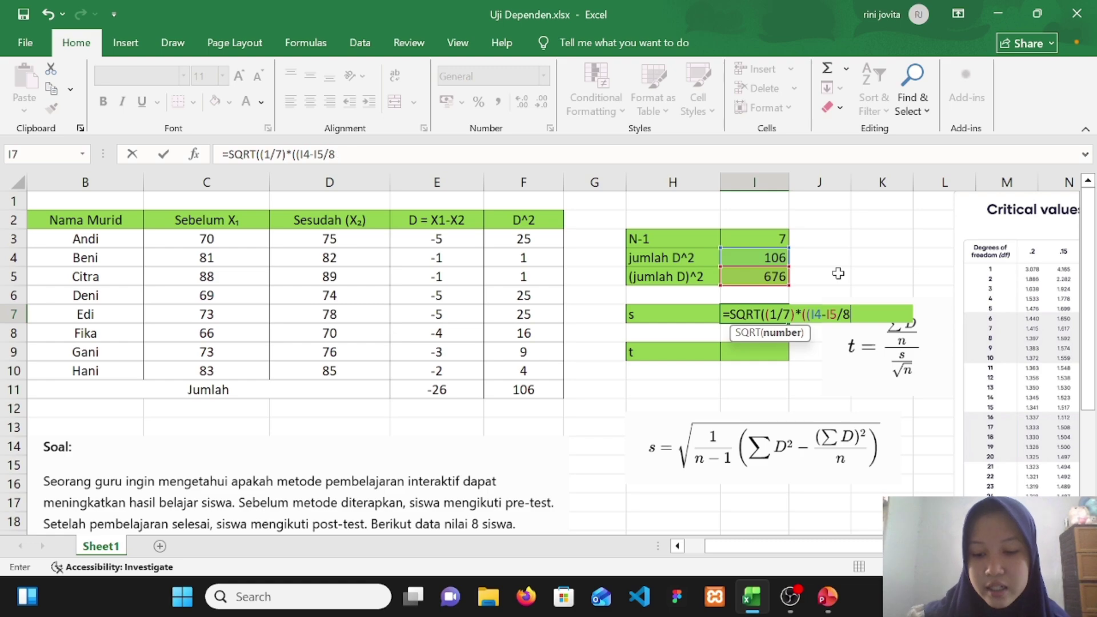
{"action": "type", "text": ")"}
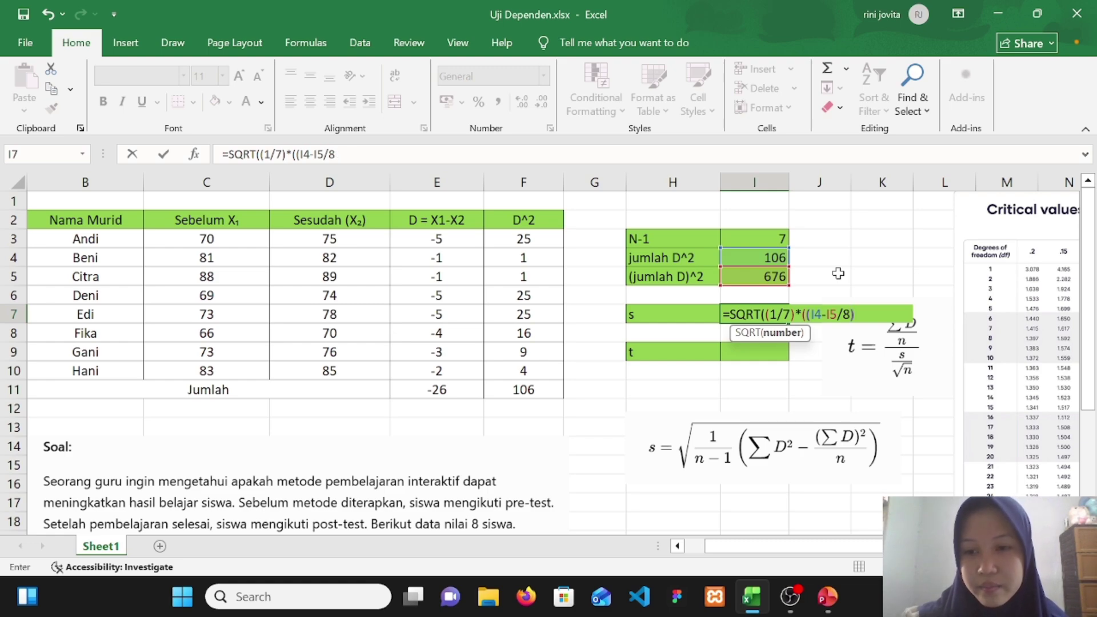
{"action": "type", "text": "))"}
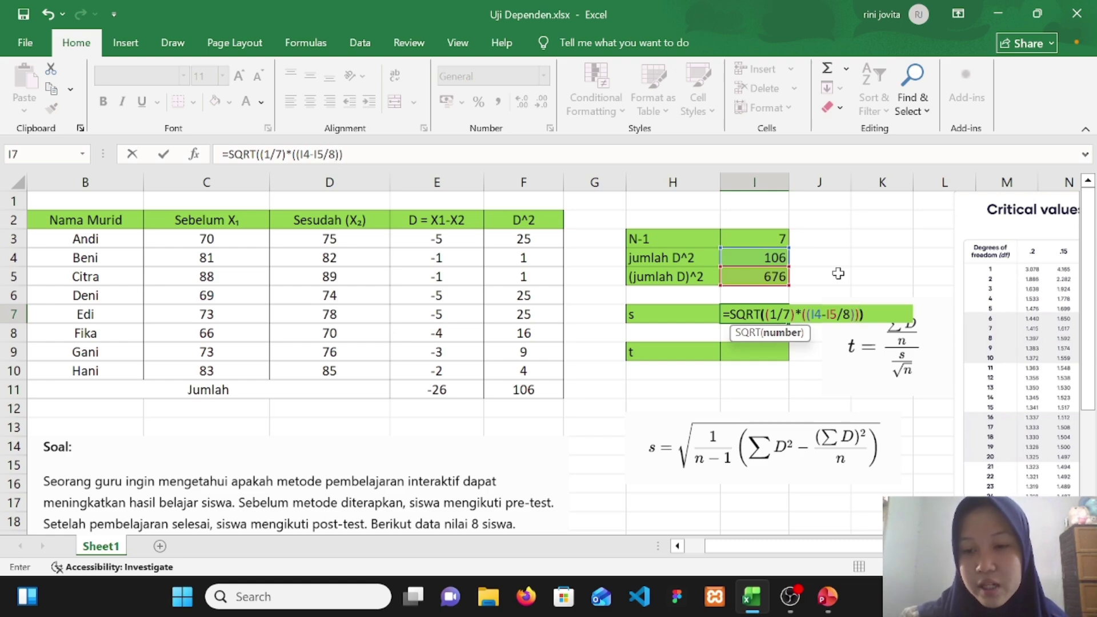
{"action": "type", "text": ")"}
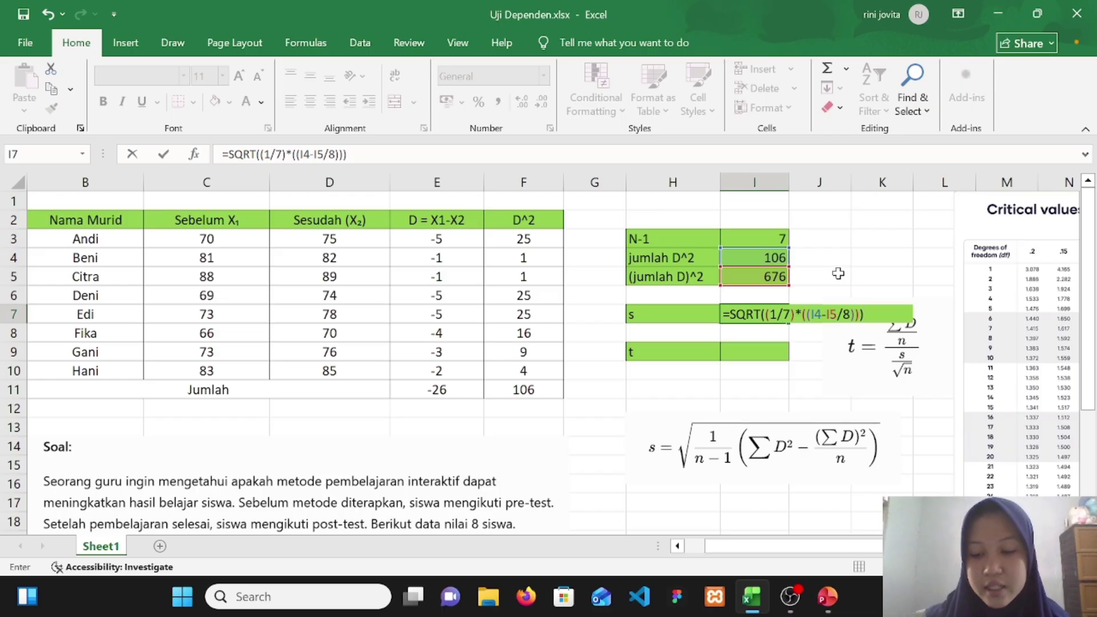
{"action": "key", "text": "Return"}
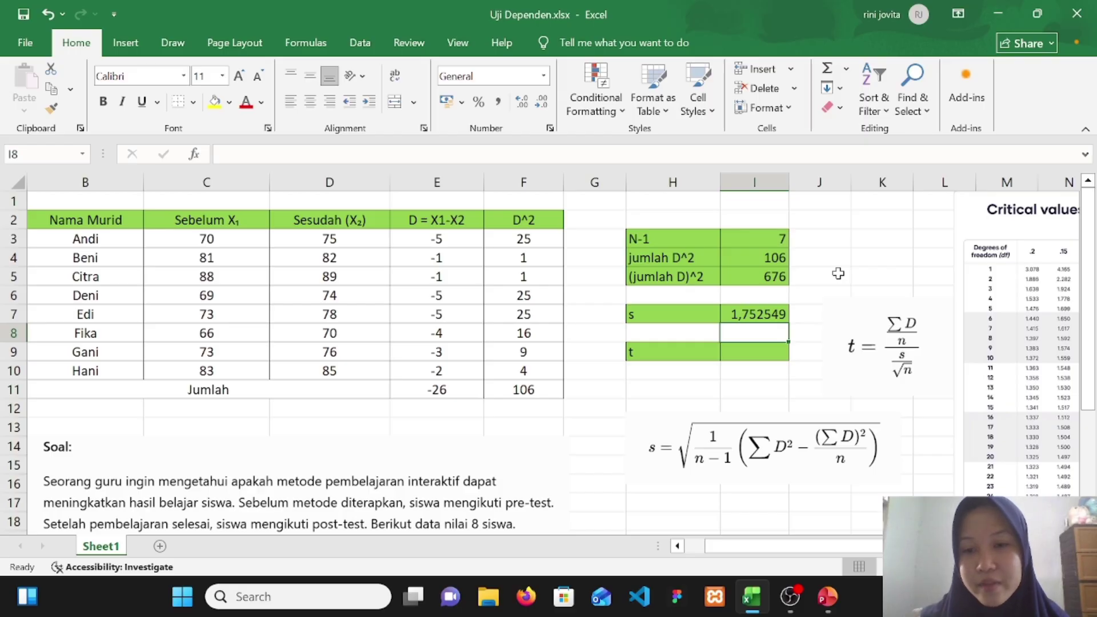
Step: Begin the t formula in I9 with the D total divided by the number of students, as =(E11/8)
{"action": "double_click", "coordinate": [741, 354]}
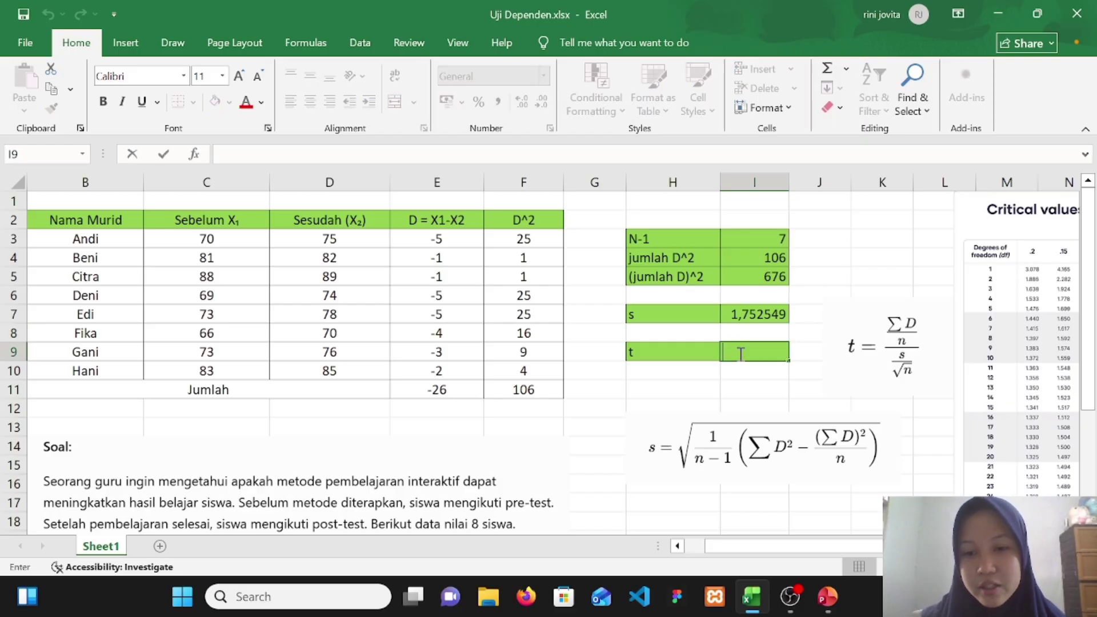
{"action": "type", "text": "="}
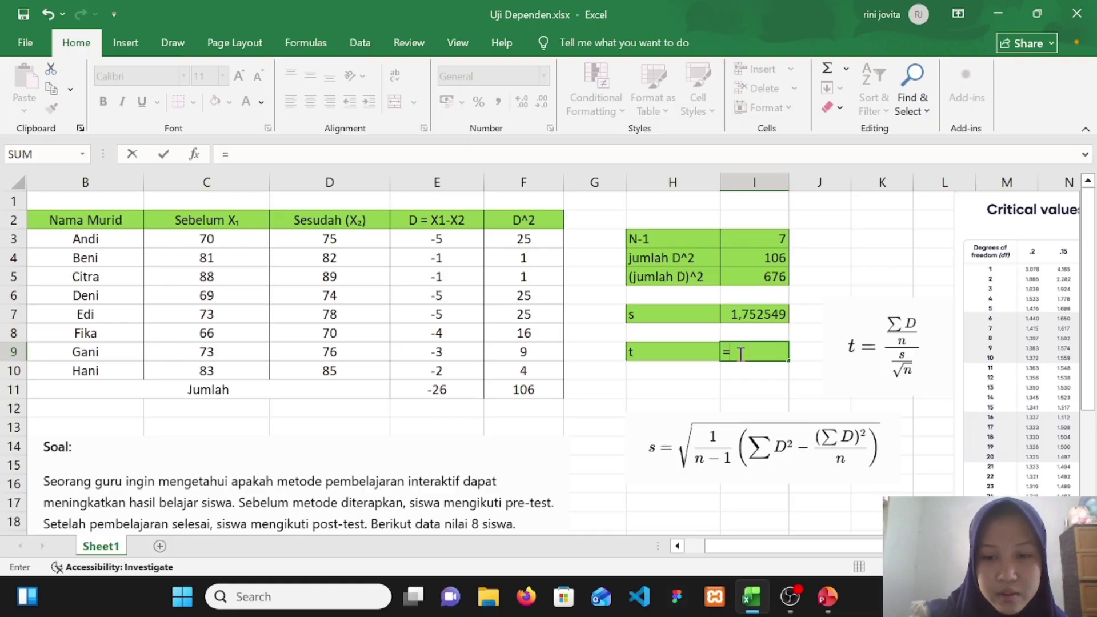
{"action": "type", "text": "("}
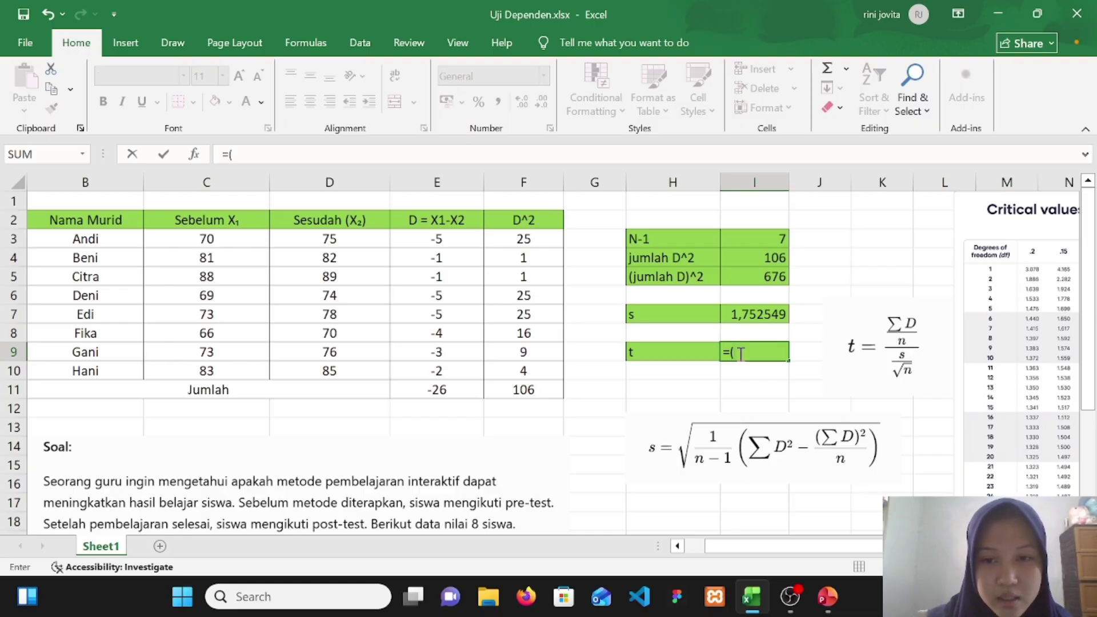
{"action": "left_click", "coordinate": [738, 259]}
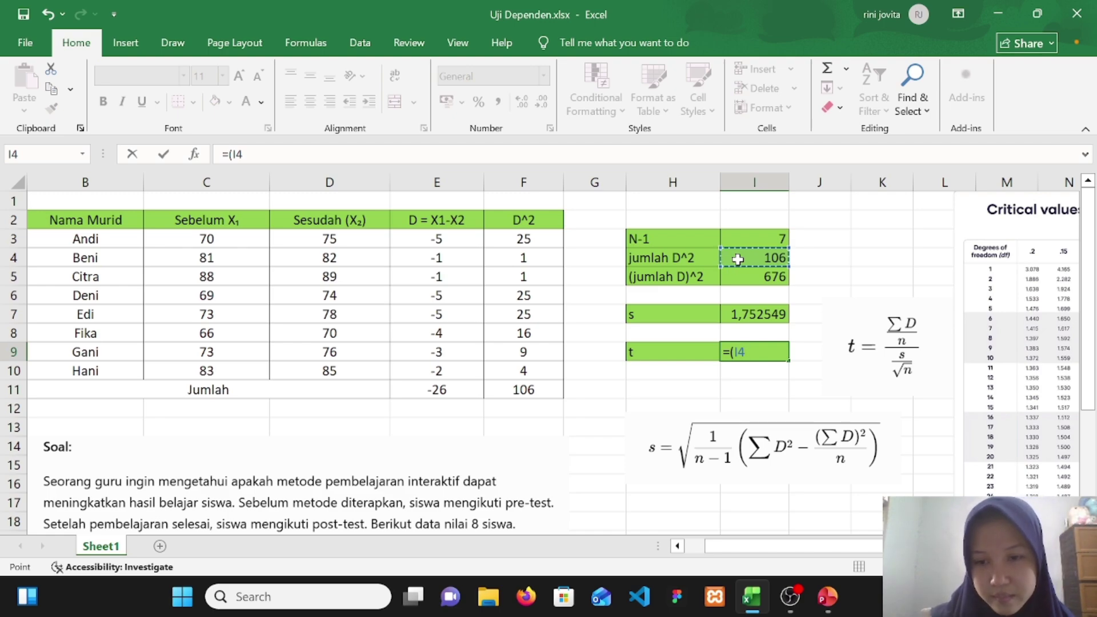
{"action": "key", "text": "BackSpace"}
{"action": "key", "text": "BackSpace"}
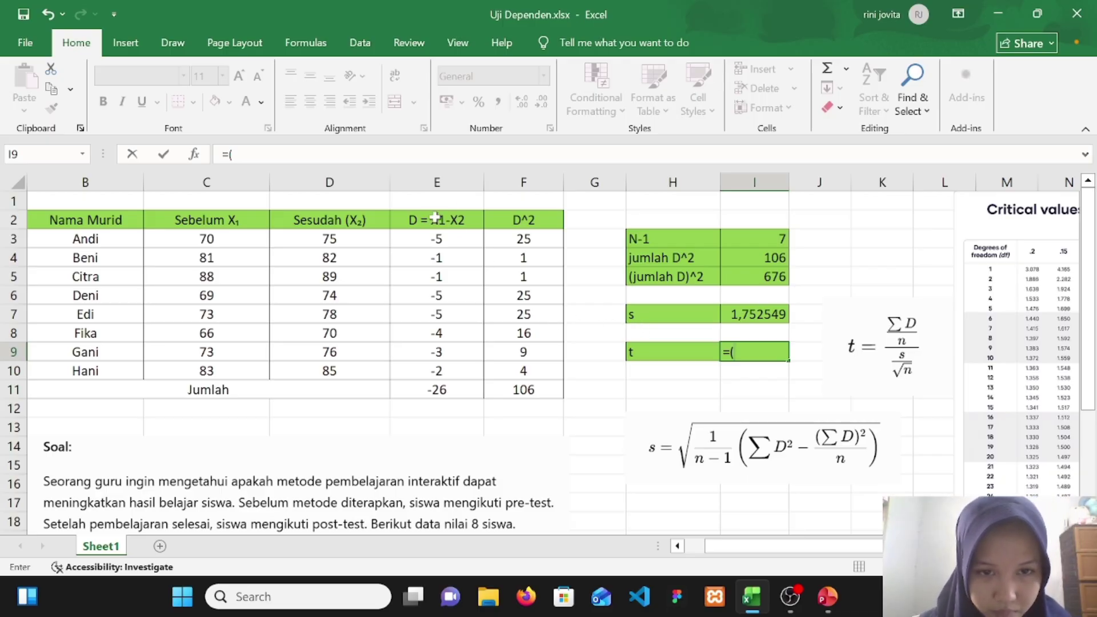
{"action": "left_click", "coordinate": [431, 390]}
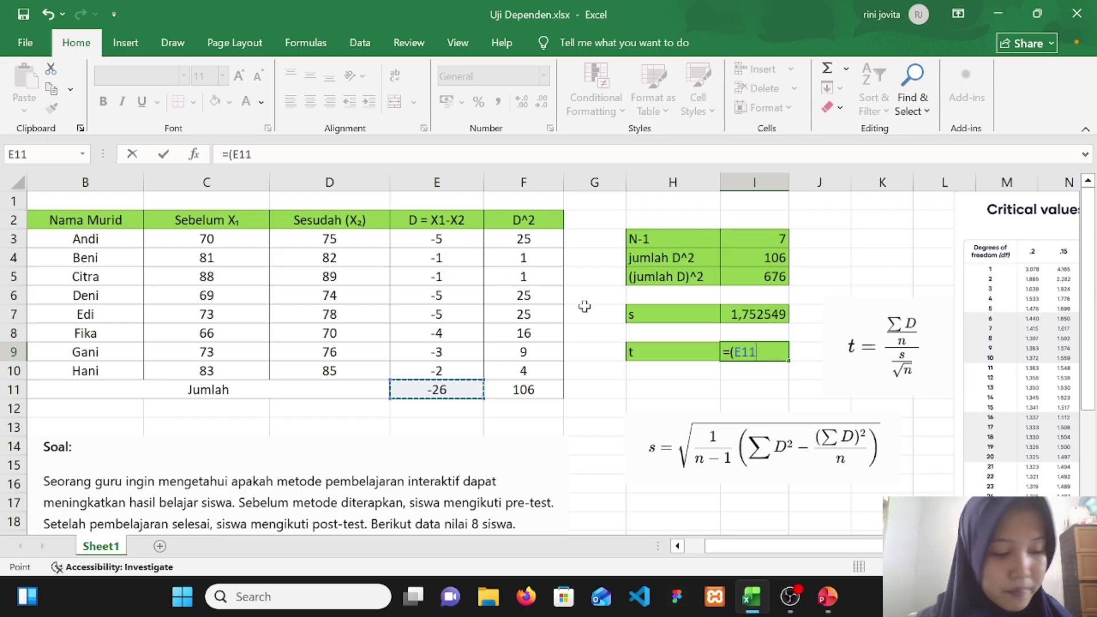
{"action": "type", "text": "/"}
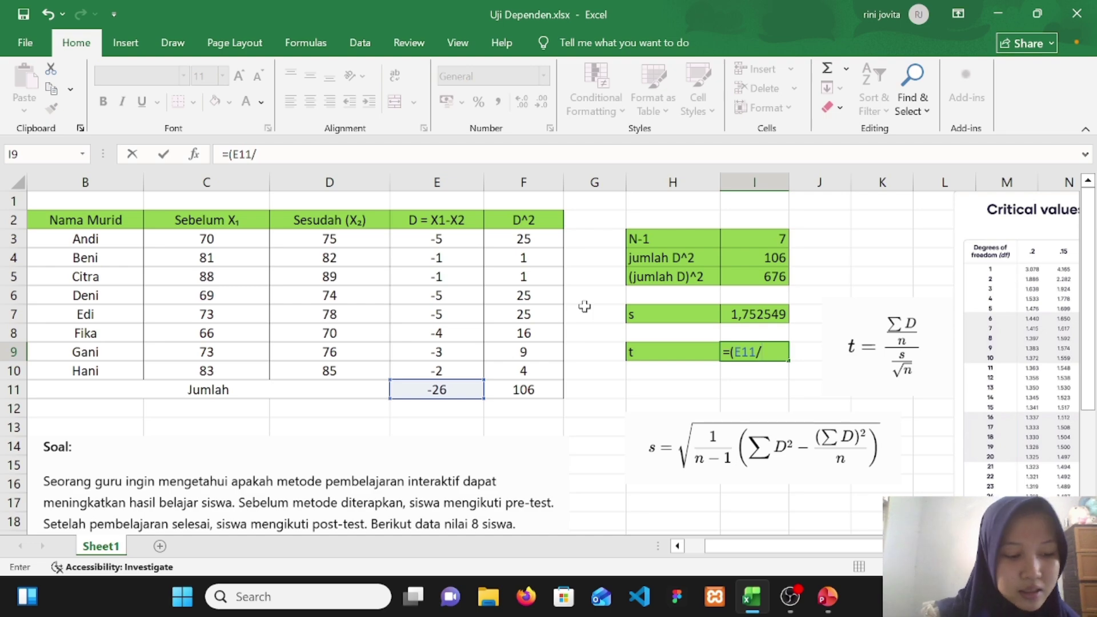
{"action": "type", "text": "8"}
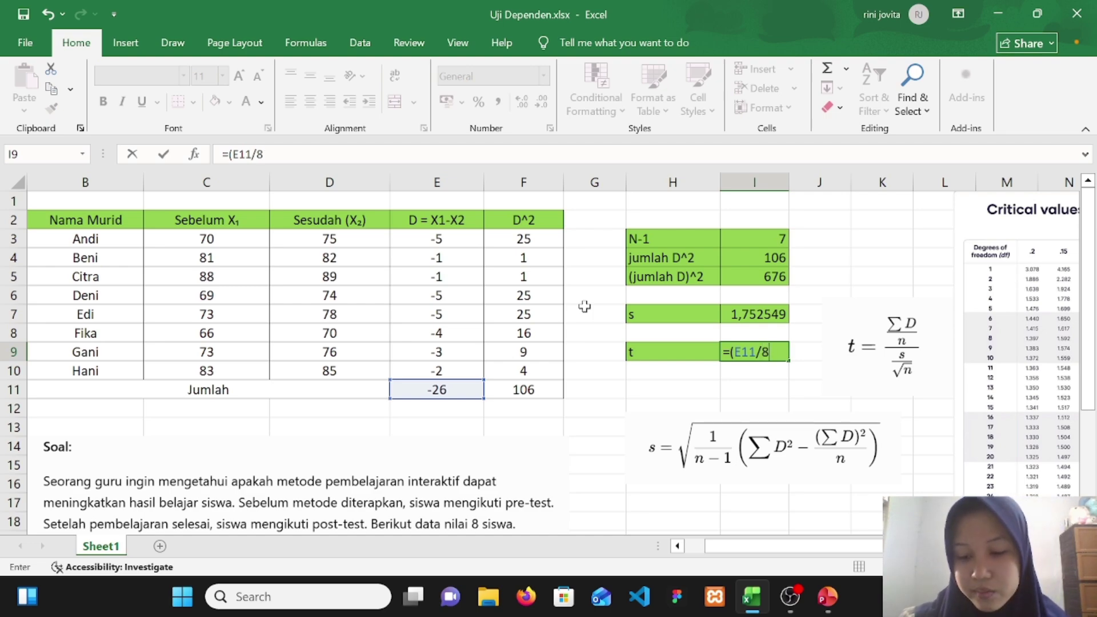
{"action": "type", "text": ")"}
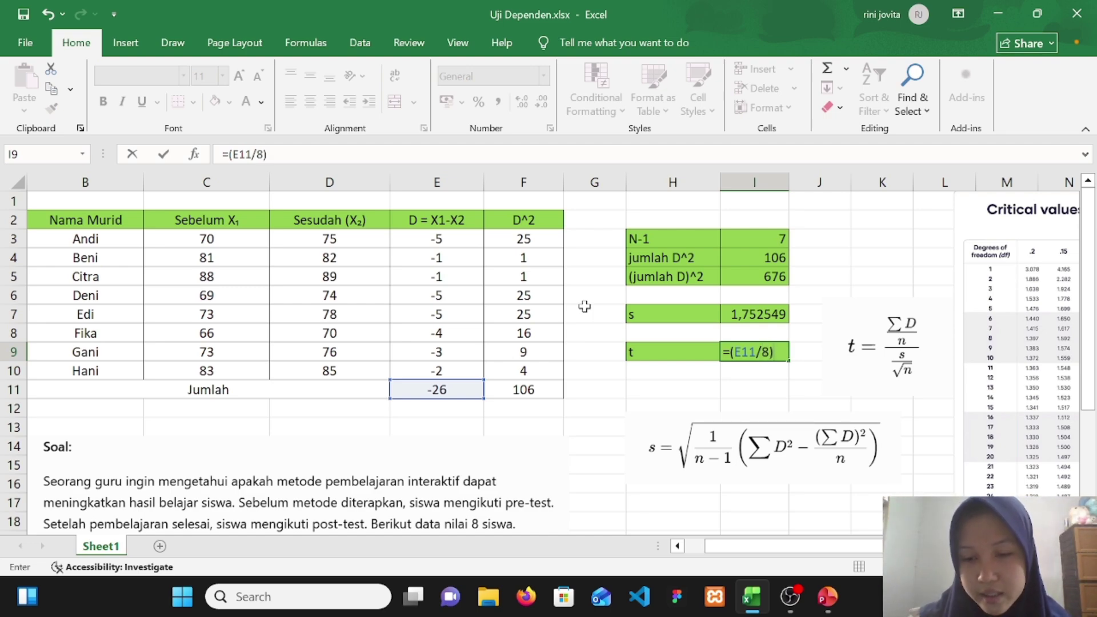
Step: Complete the t formula in I9 by dividing by s over the square root of 8, as =(E11/8)/(I7/SQRT(8))
{"action": "type", "text": "/"}
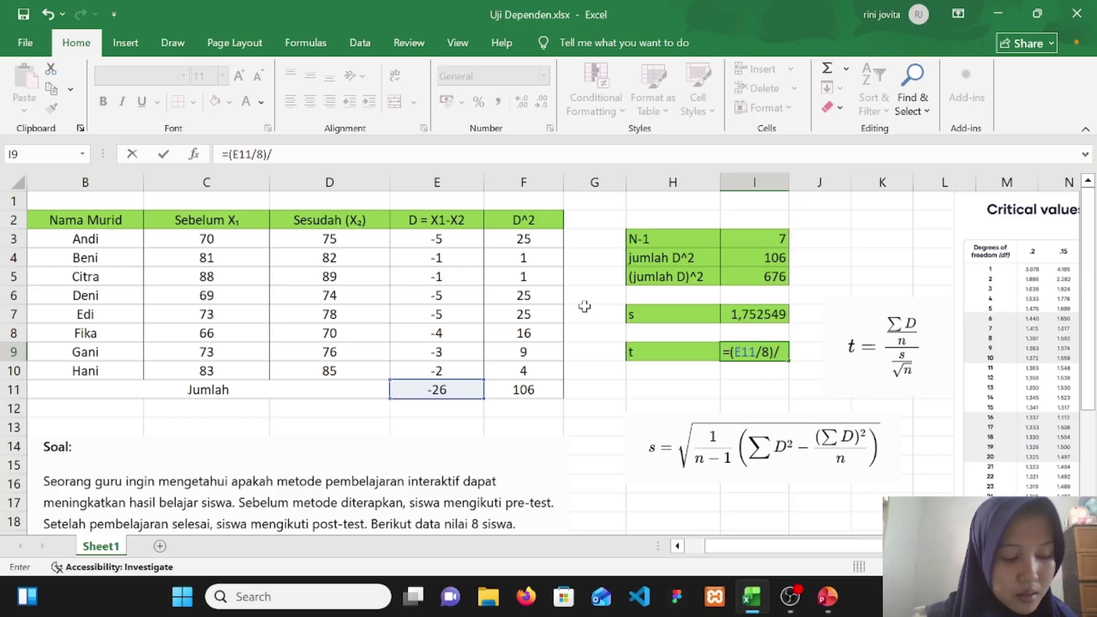
{"action": "type", "text": "("}
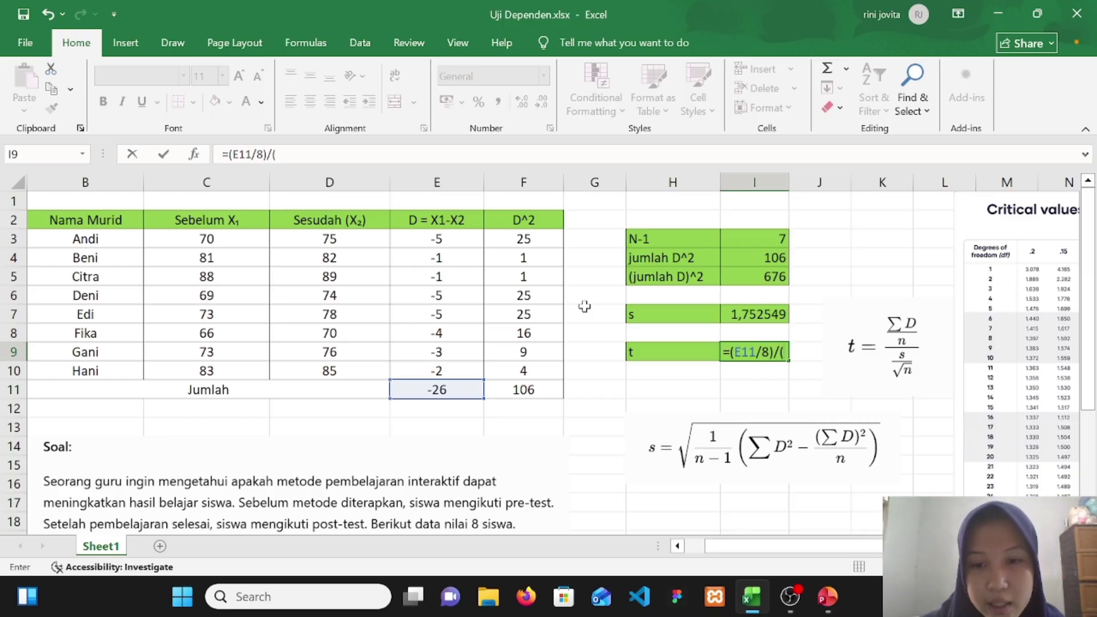
{"action": "left_click", "coordinate": [766, 314]}
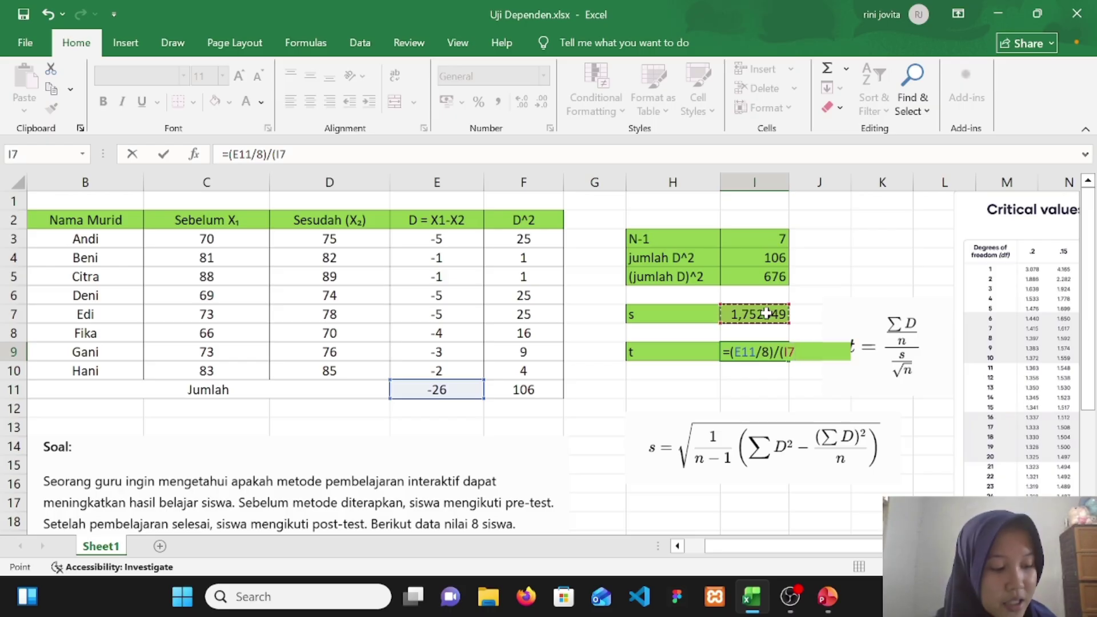
{"action": "type", "text": "/s"}
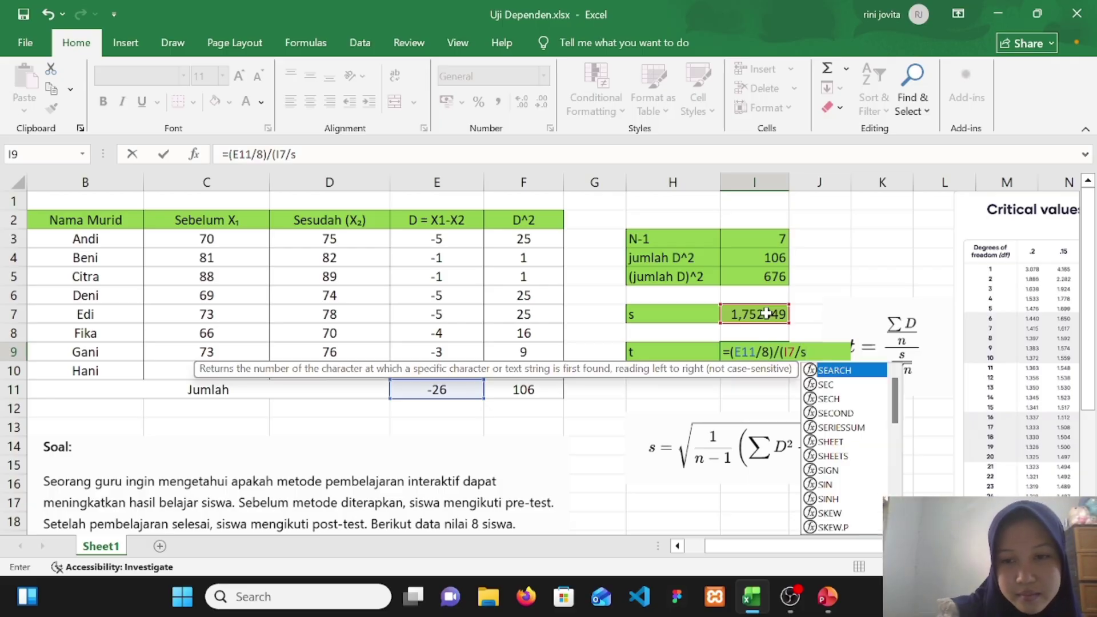
{"action": "type", "text": "q"}
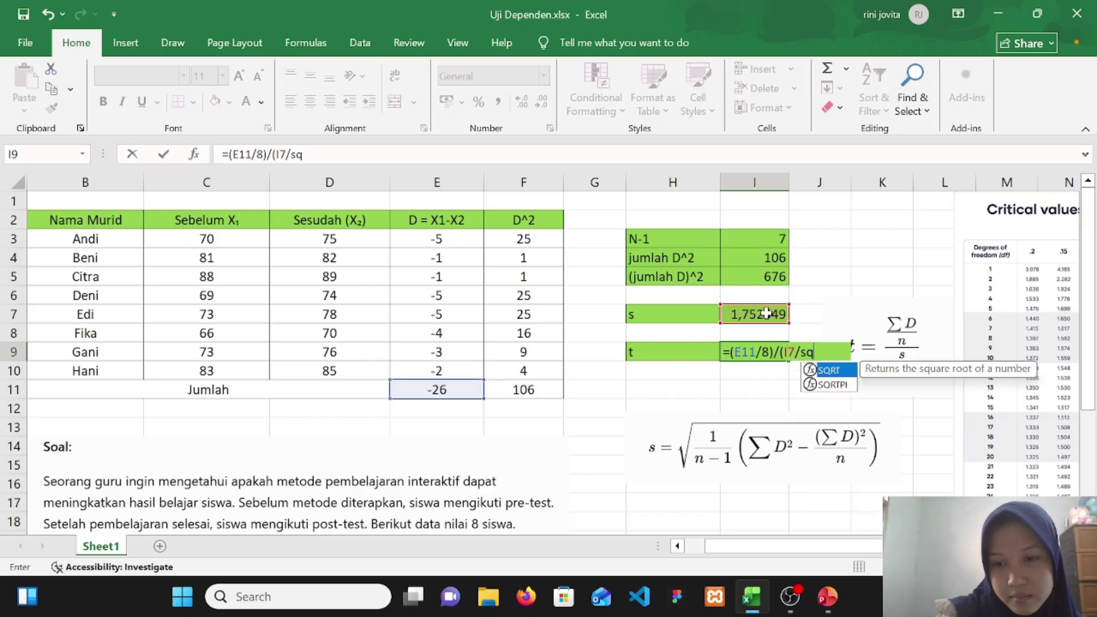
{"action": "double_click", "coordinate": [827, 372]}
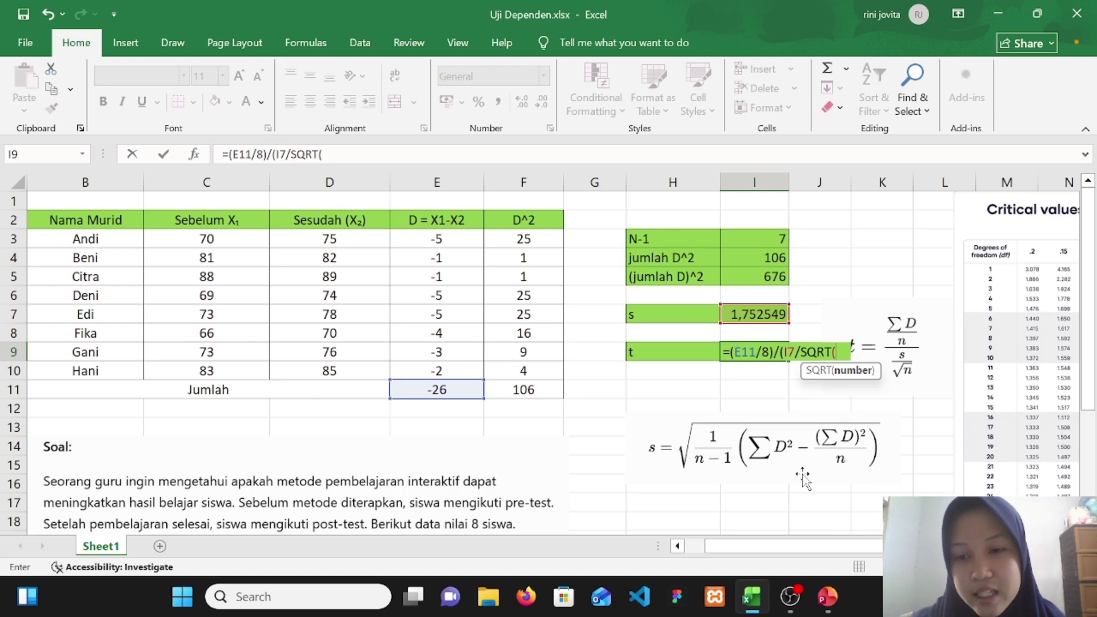
{"action": "type", "text": "8"}
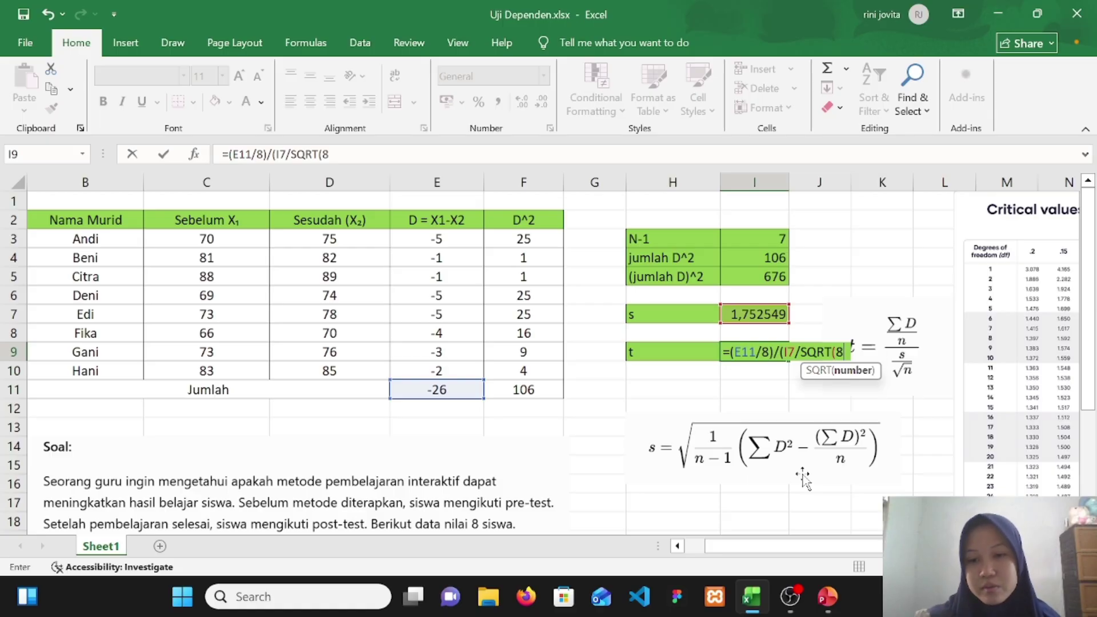
{"action": "type", "text": "))"}
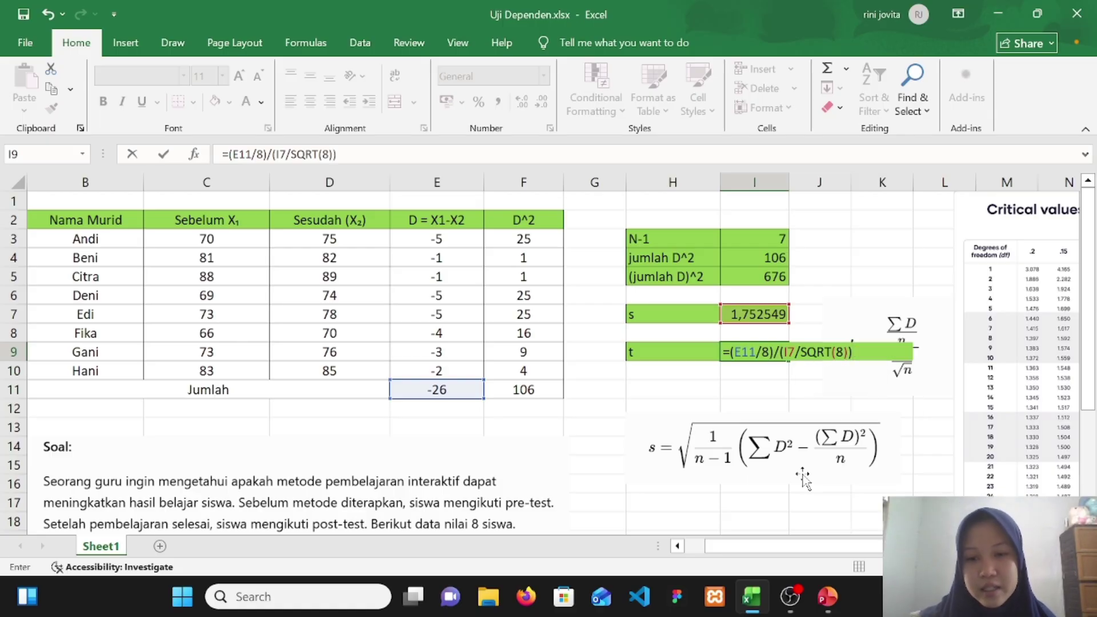
{"action": "key", "text": "Return"}
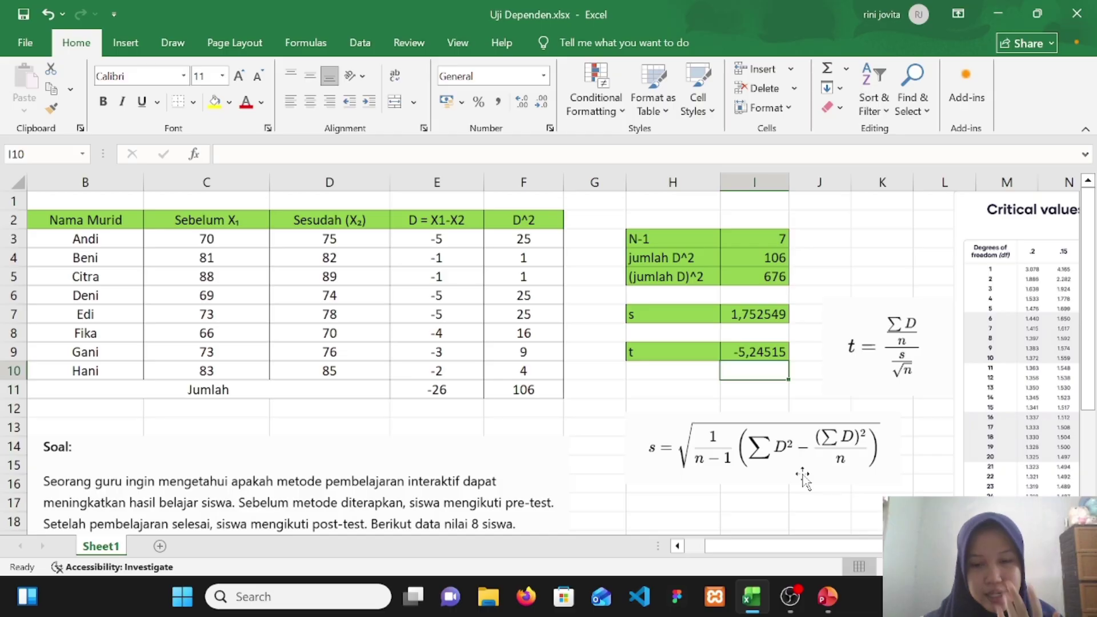
Step: Look up the critical t value for 7 degrees of freedom at the .05 significance level in the two-tailed table
{"action": "scroll", "coordinate": [737, 333], "scroll_direction": "right", "scroll_amount": 3}
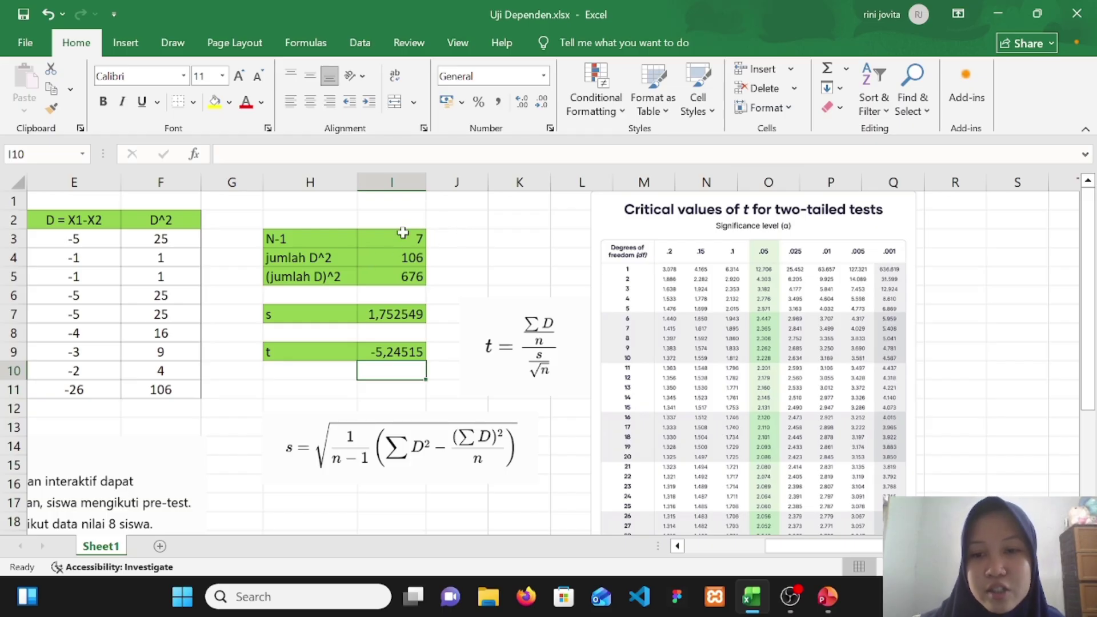
{"action": "scroll", "coordinate": [615, 249], "scroll_direction": "right", "scroll_amount": 1}
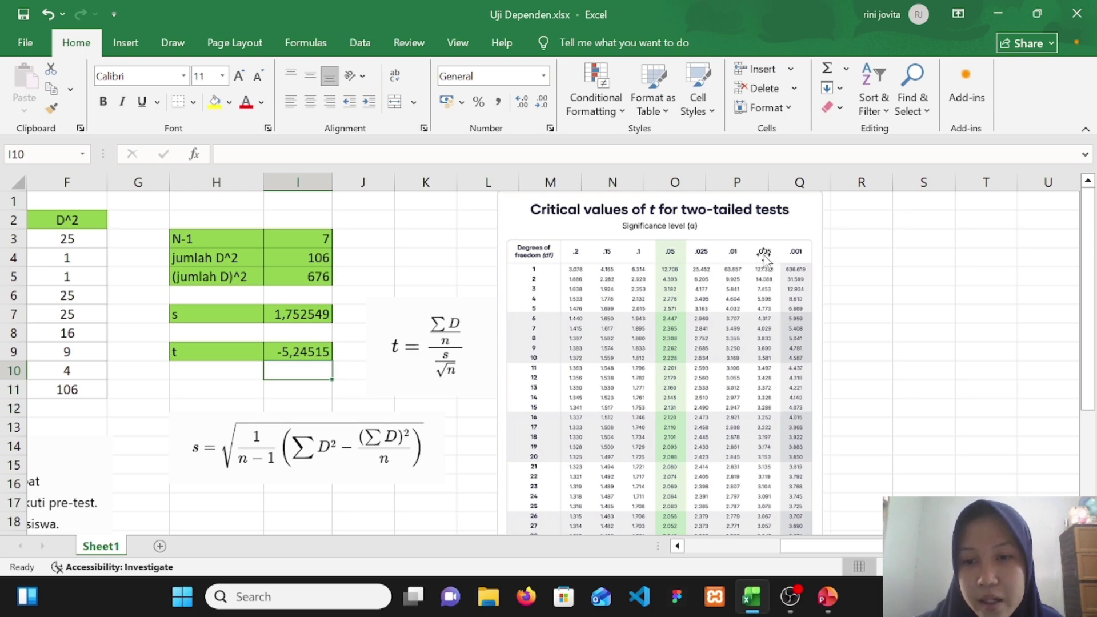
{"action": "scroll", "coordinate": [766, 260], "scroll_direction": "down", "scroll_amount": 1}
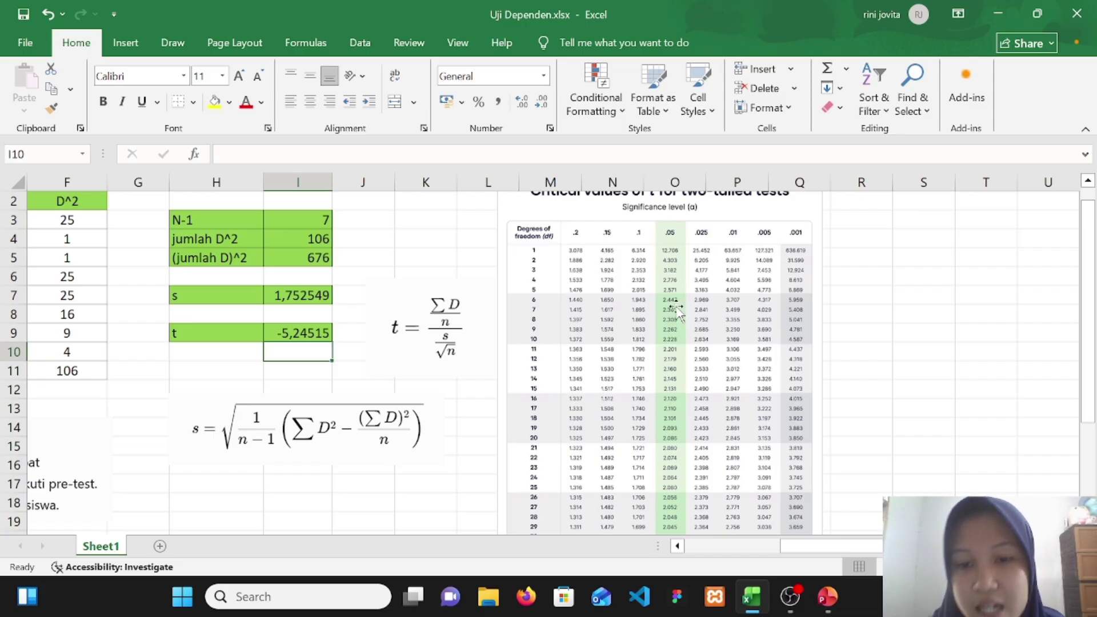
Step: Switch to the Uji Dependen.pptx presentation in PowerPoint and compare its Nilai Signifikan / Hasil Uji slide with the t result in the Excel worksheet
{"action": "left_click", "coordinate": [827, 598]}
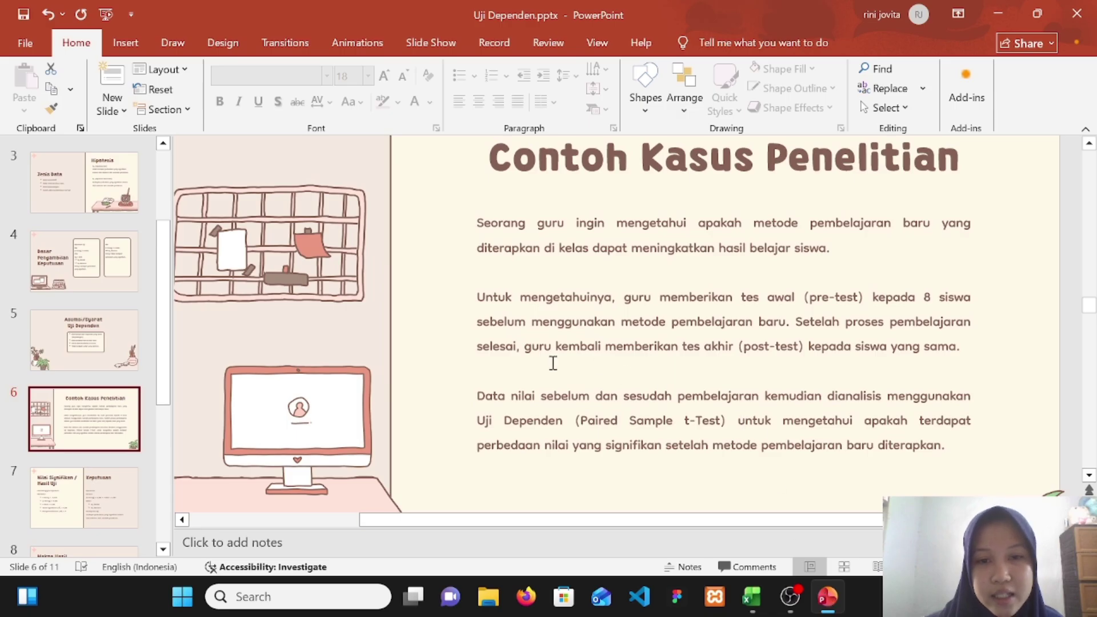
{"action": "key", "text": "Page_Down"}
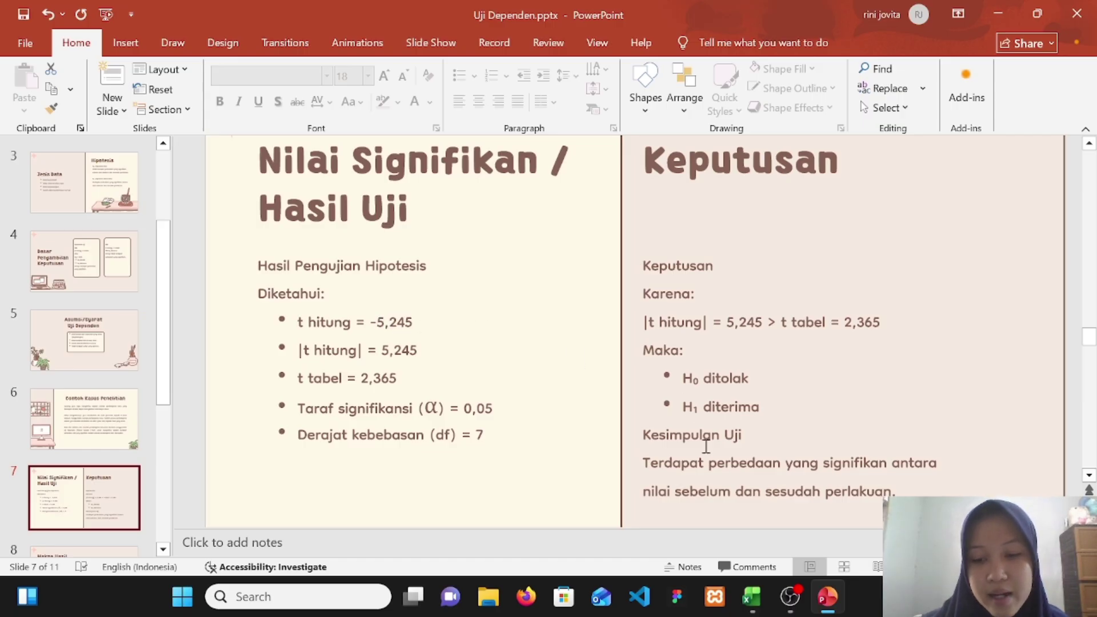
{"action": "left_click", "coordinate": [751, 596]}
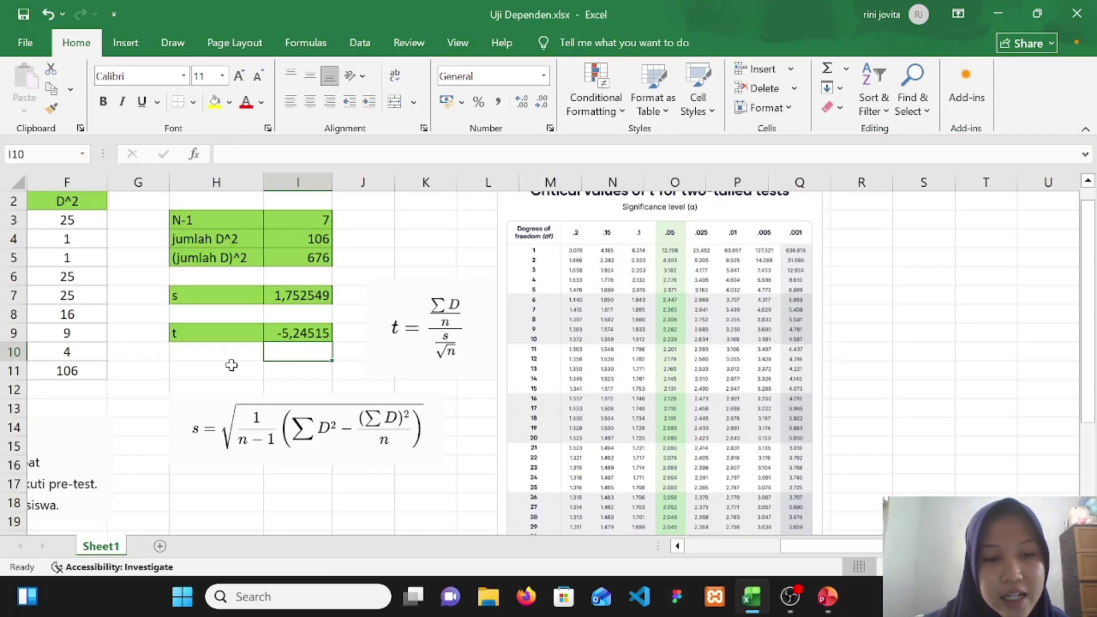
{"action": "left_click", "coordinate": [294, 353]}
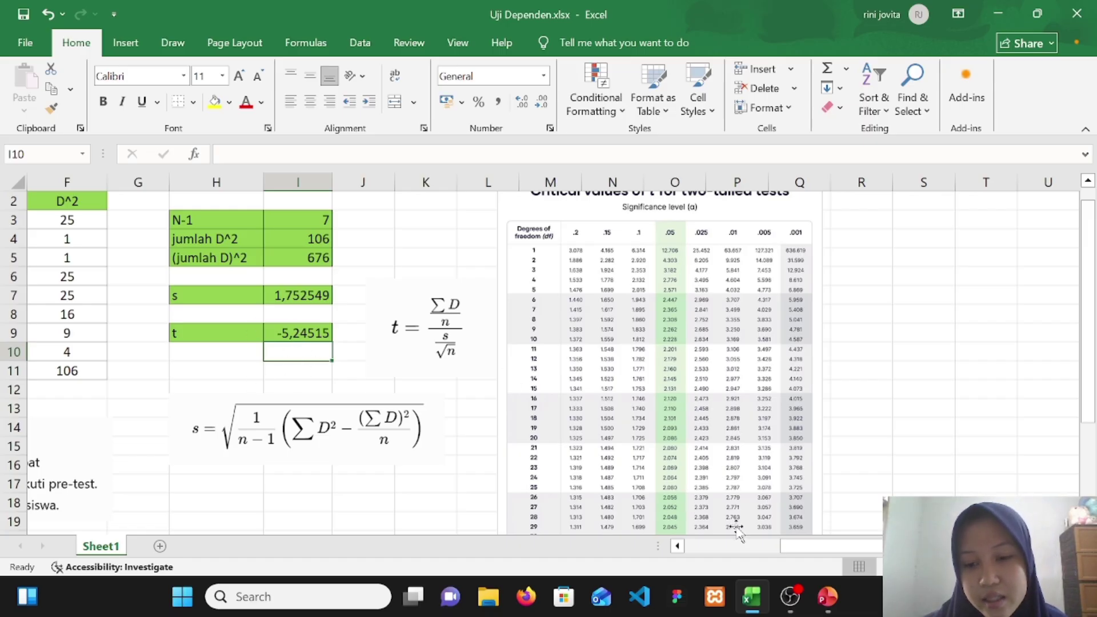
{"action": "left_click", "coordinate": [829, 603]}
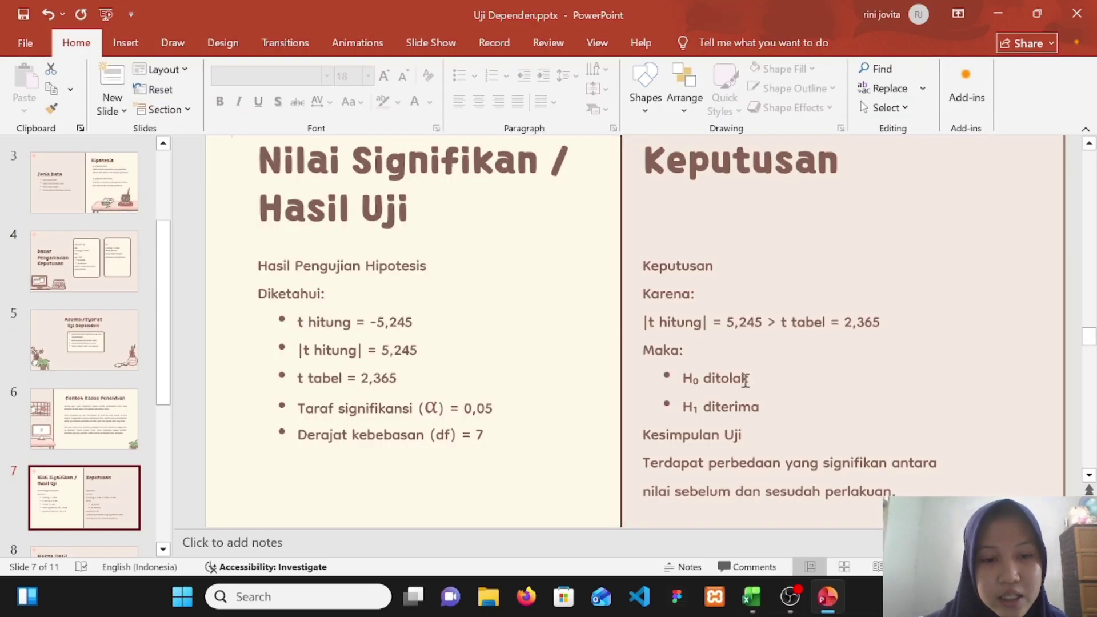